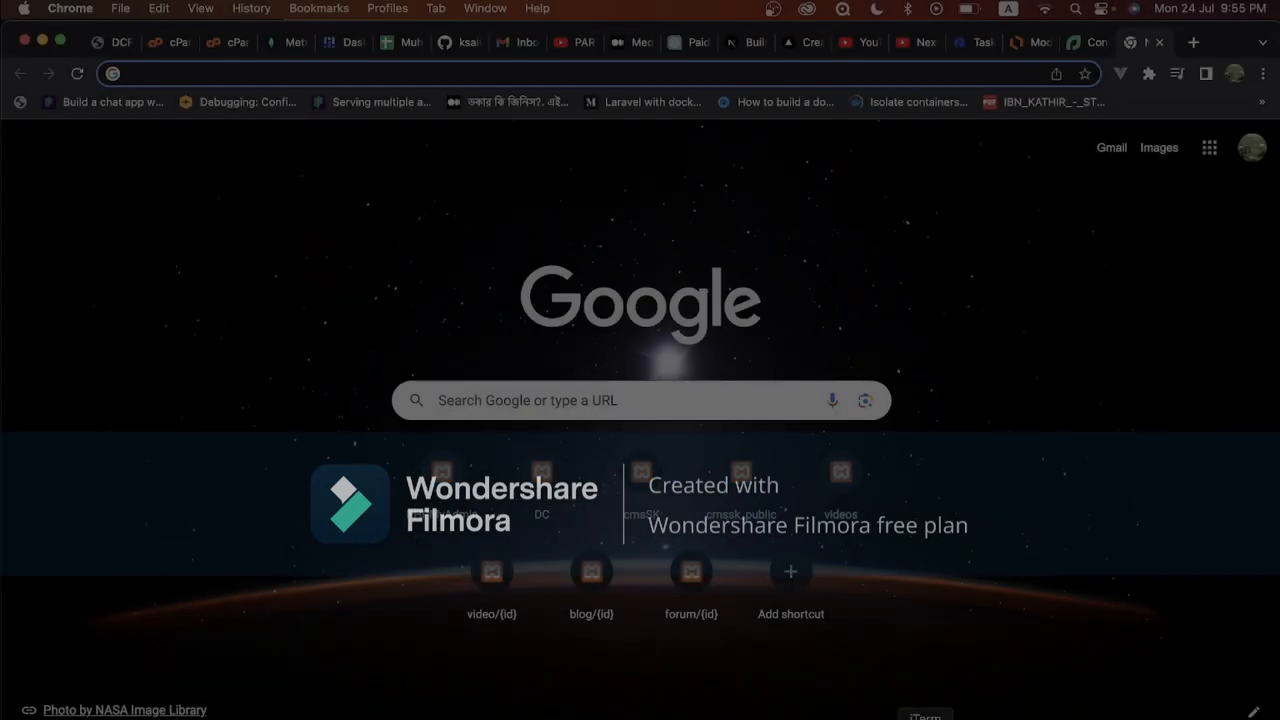
# Bring the iTerm2 window running the mongod server log to the front
pyautogui.press('super+Tab')
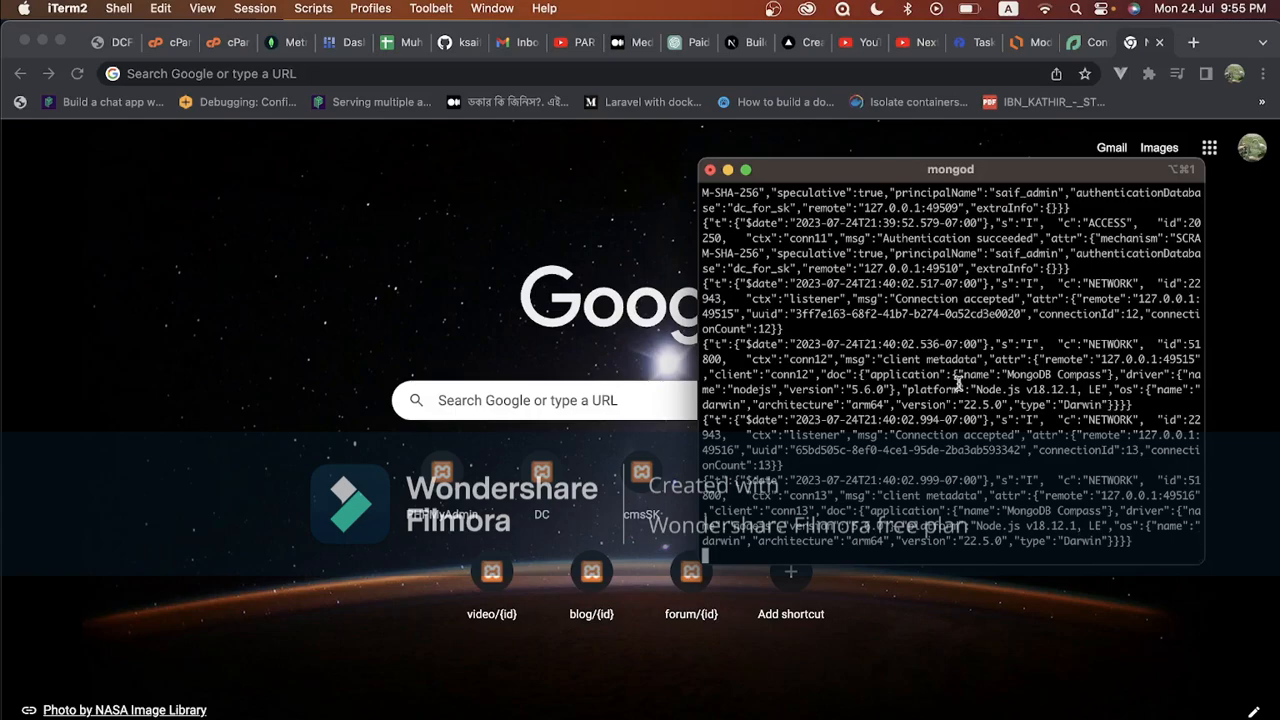
# Stop the running mongod server and clear the terminal screen
pyautogui.hotkey('ctrl', 'c')
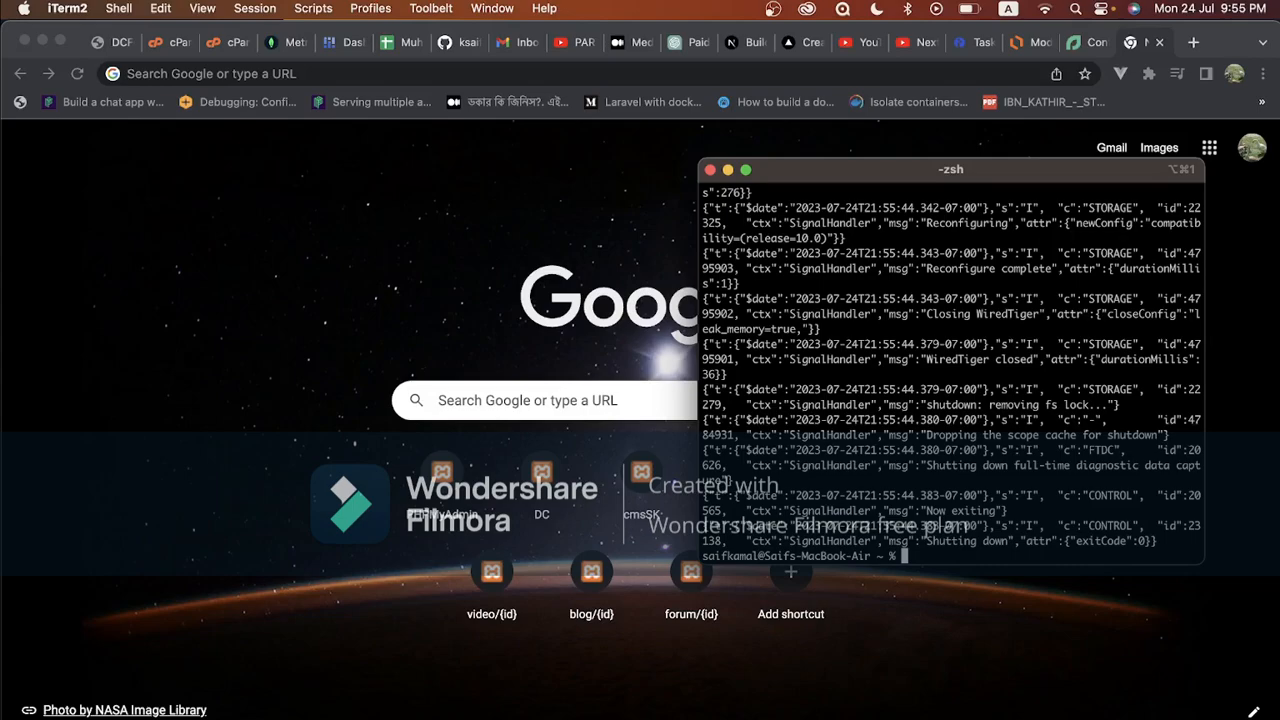
pyautogui.write('clea')
pyautogui.write('r')
pyautogui.press('Return')
# Start mongod with sudo on port 27017 using dbpath ~/Sites/data/db, entering the admin password
pyautogui.write('sudo mng')
pyautogui.press('BackSpace')
pyautogui.press('BackSpace')
pyautogui.write('ongod --port 27017 ')
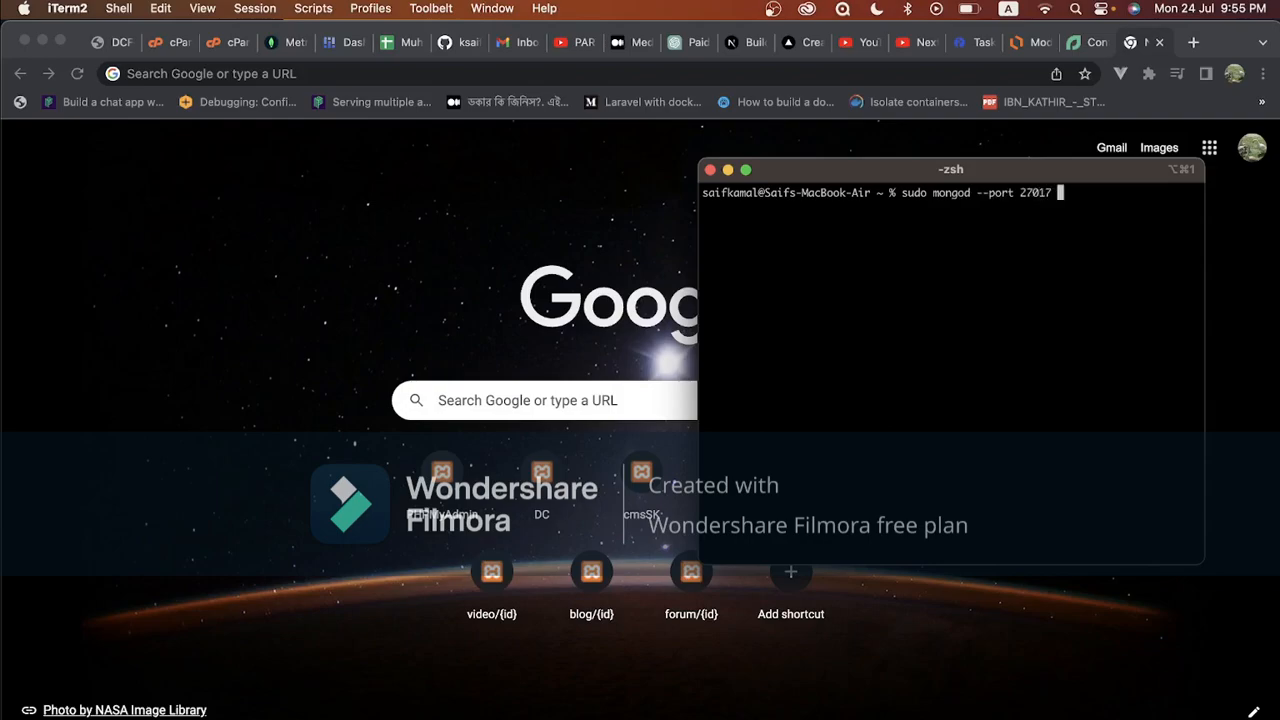
pyautogui.write('--dbpath ')
pyautogui.write('~/Sites/')
pyautogui.write('data')
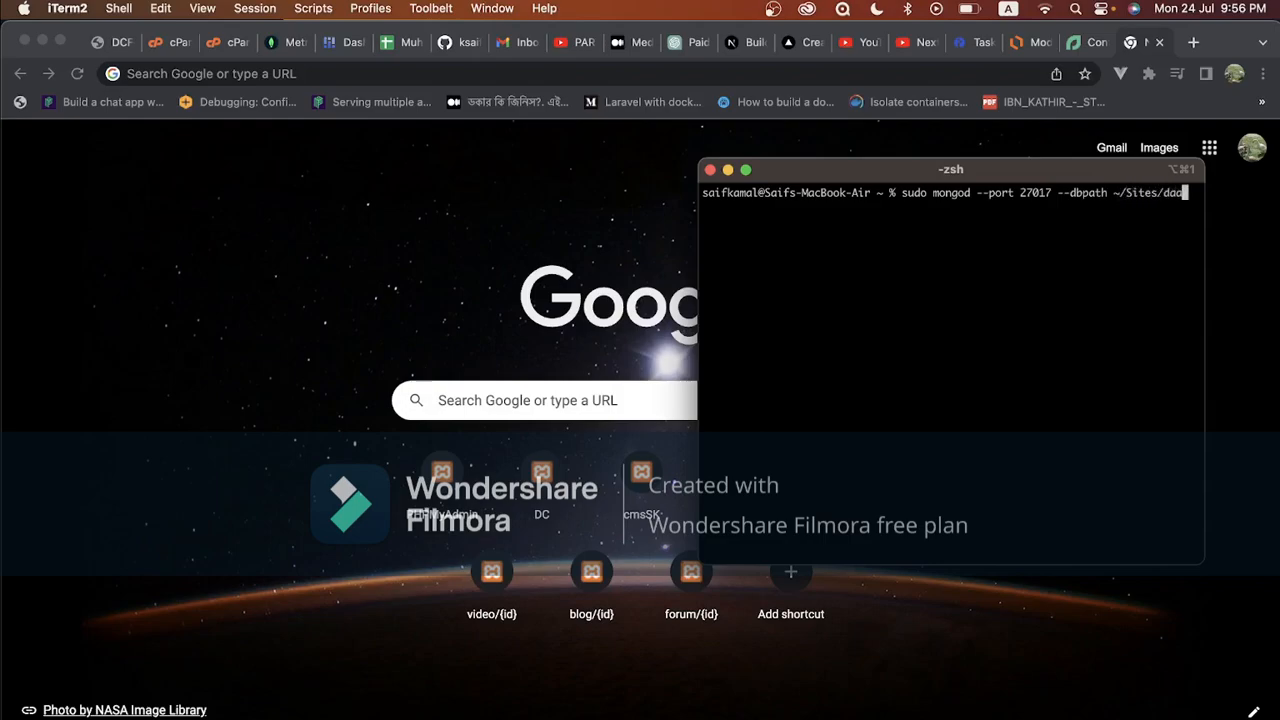
pyautogui.write('/db')
pyautogui.press('Return')
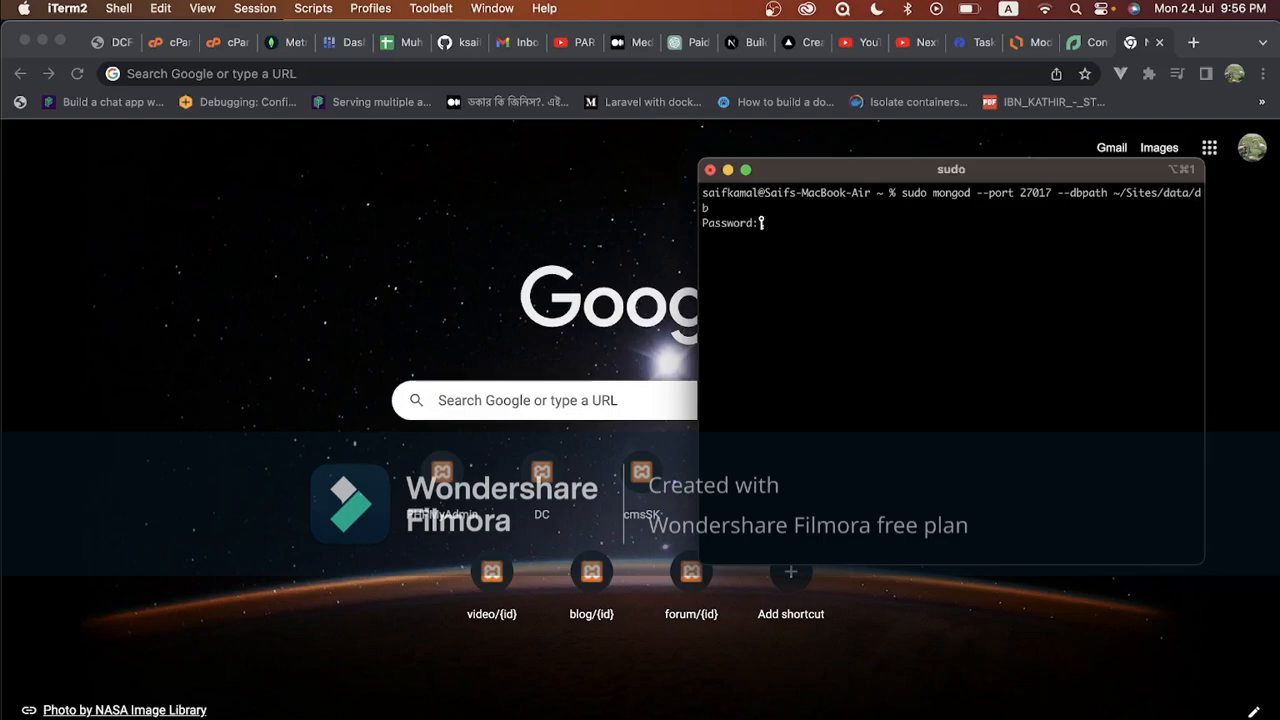
pyautogui.press('Return')
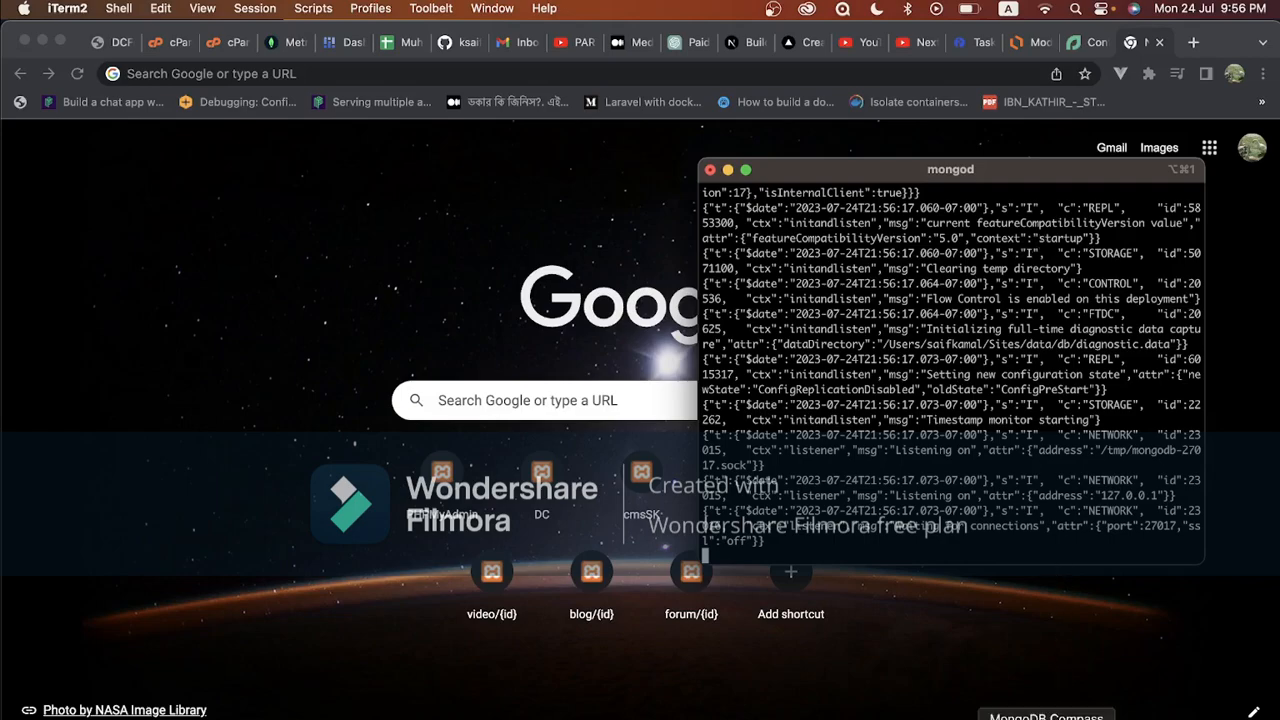
# In Compass, expand the admin database, then view the dc_for_sk database's collections
pyautogui.click(1047, 716)
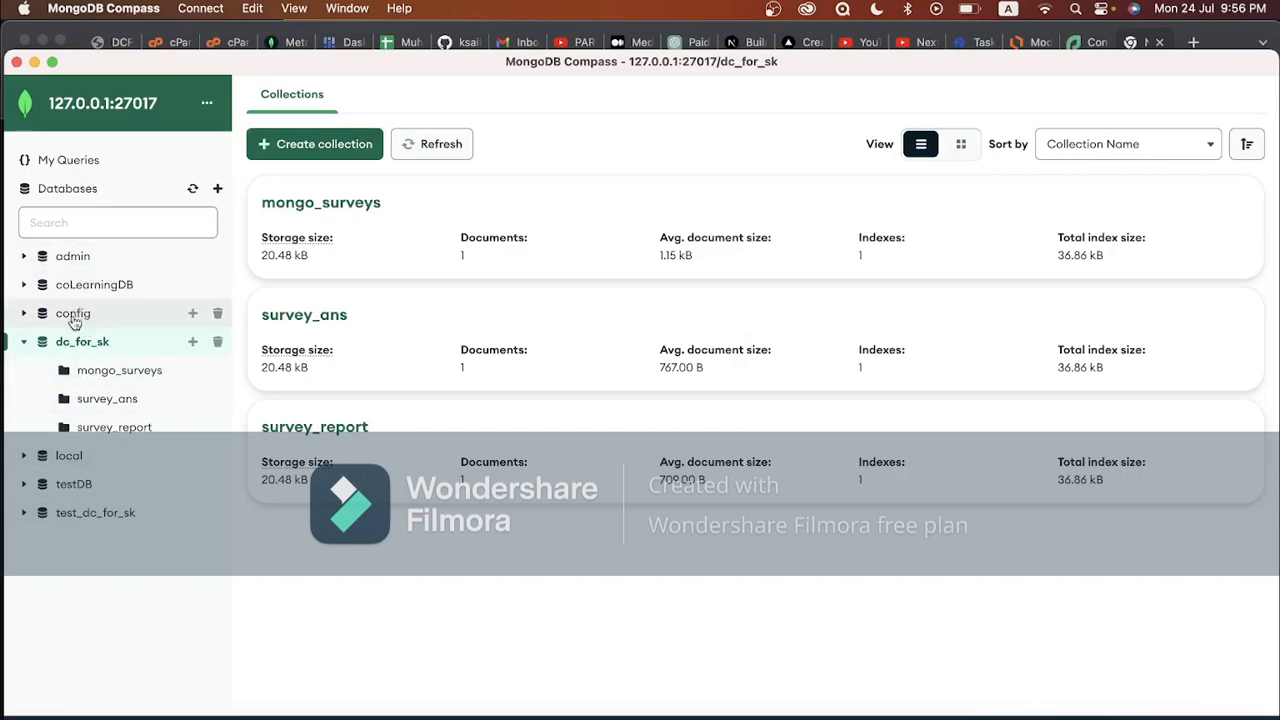
pyautogui.click(76, 258)
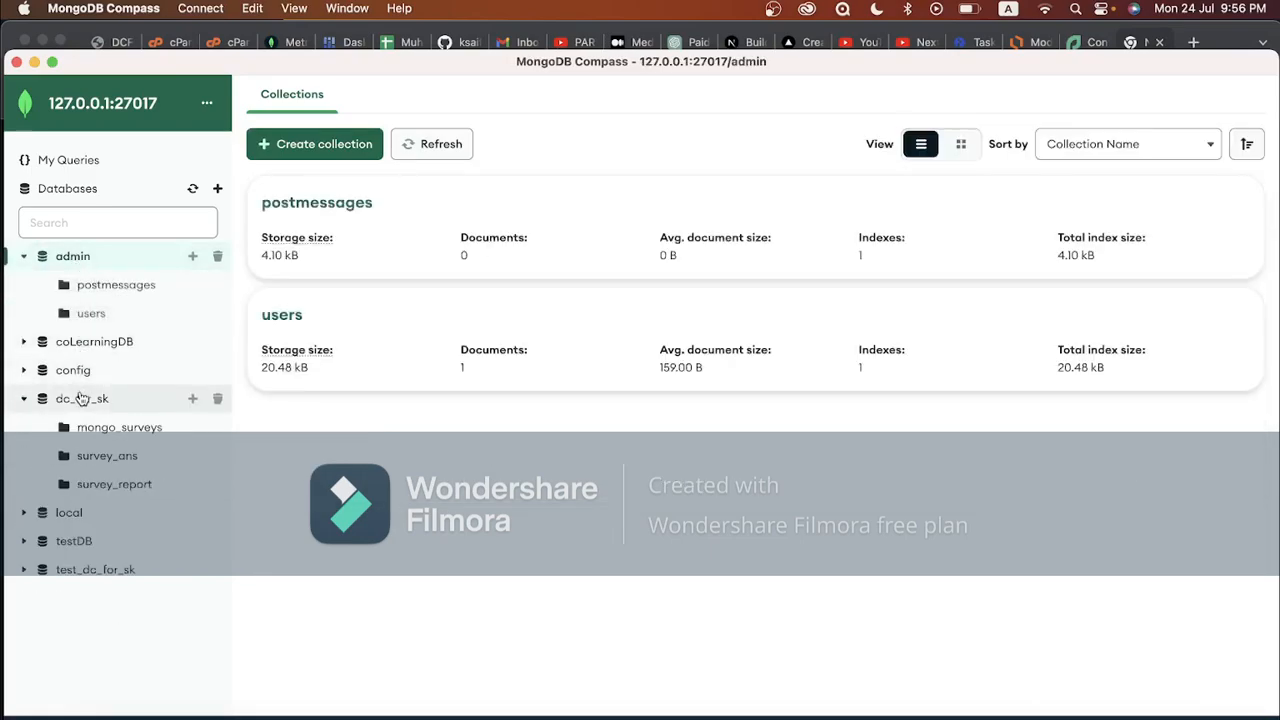
pyautogui.click(80, 398)
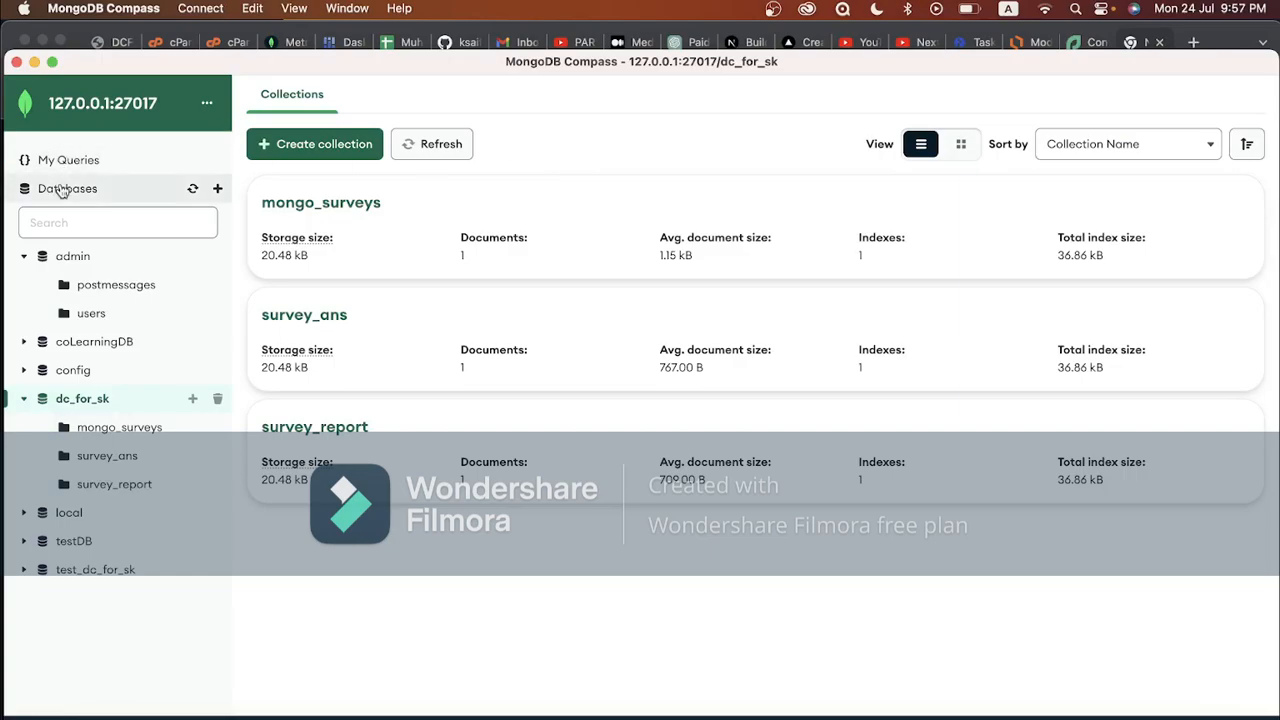
# Create database dc_for_sk_456 with a first collection named test, and open its collections list
pyautogui.click(218, 189)
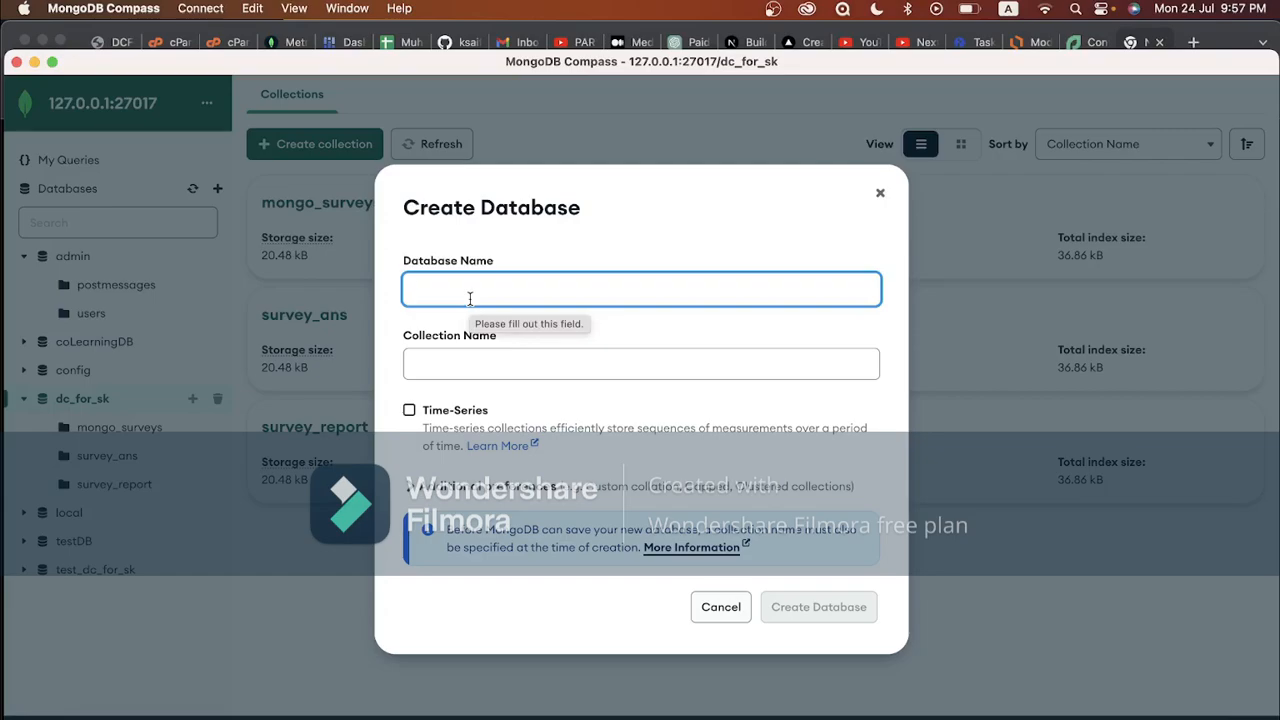
pyautogui.write('dc_')
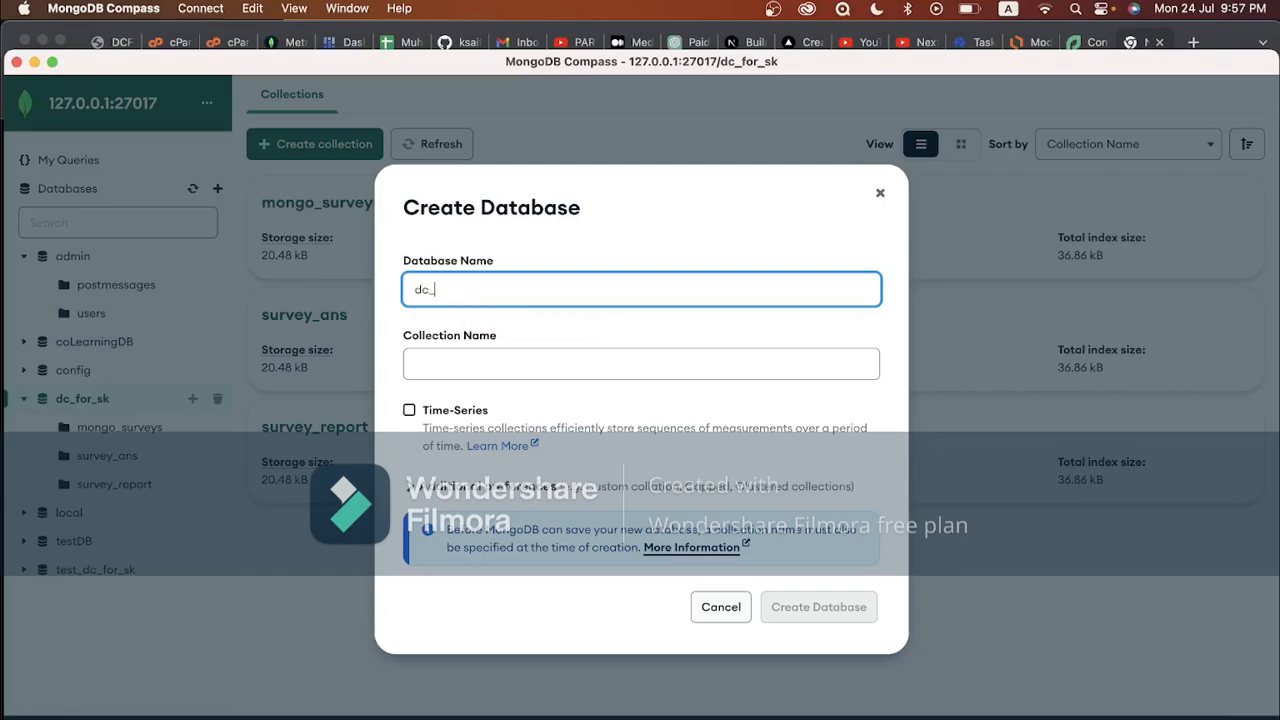
pyautogui.write('for_sk_456')
pyautogui.click(471, 366)
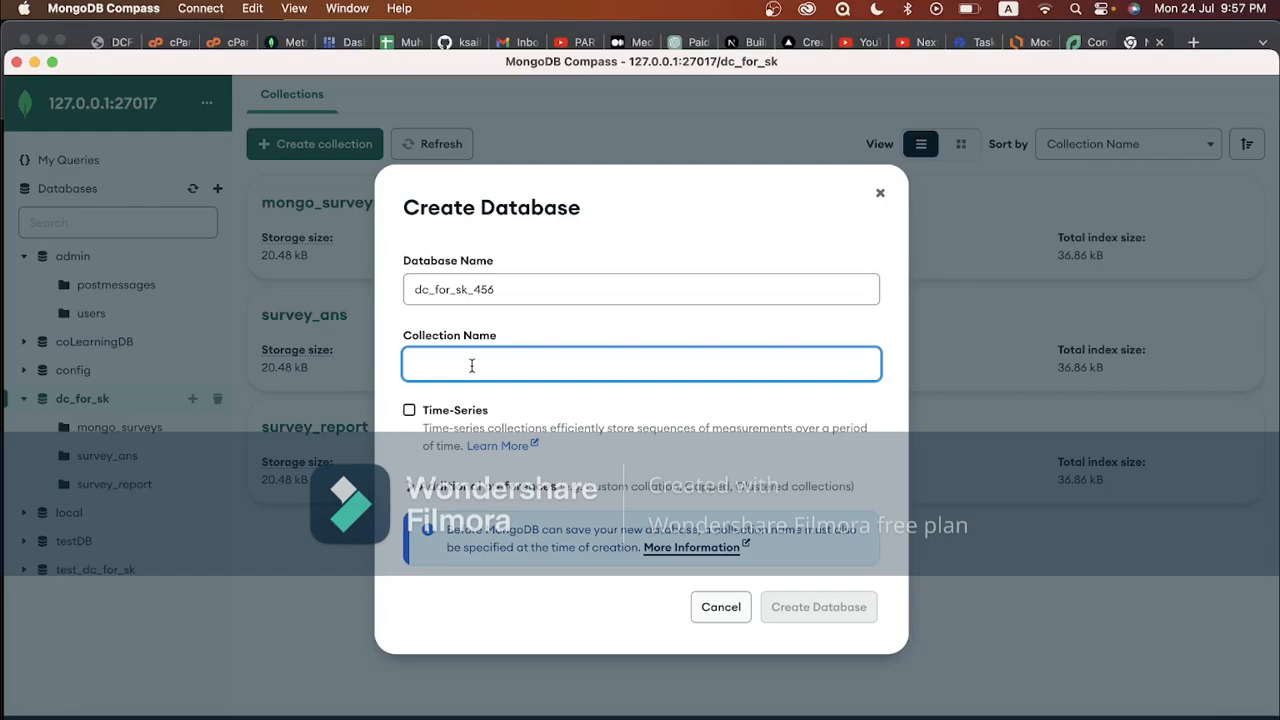
pyautogui.write('test')
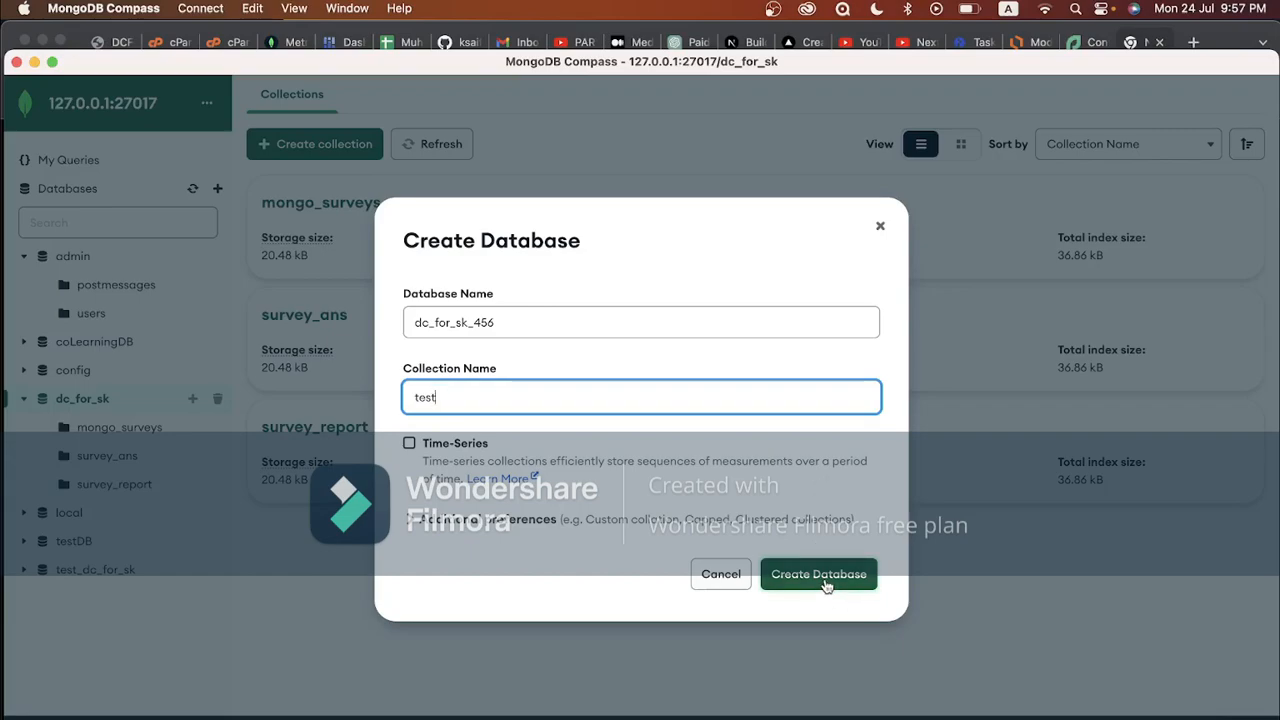
pyautogui.moveTo(412, 322); pyautogui.dragTo(499, 323)
pyautogui.click(483, 323)
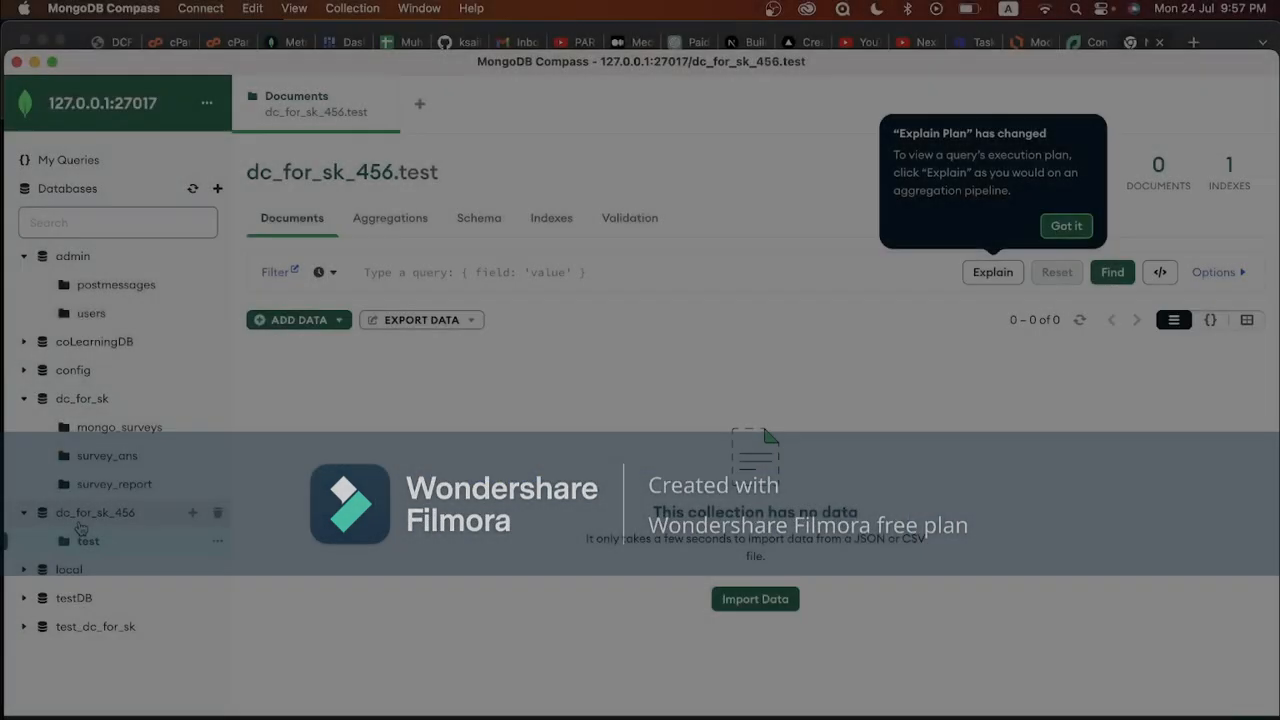
pyautogui.click(80, 518)
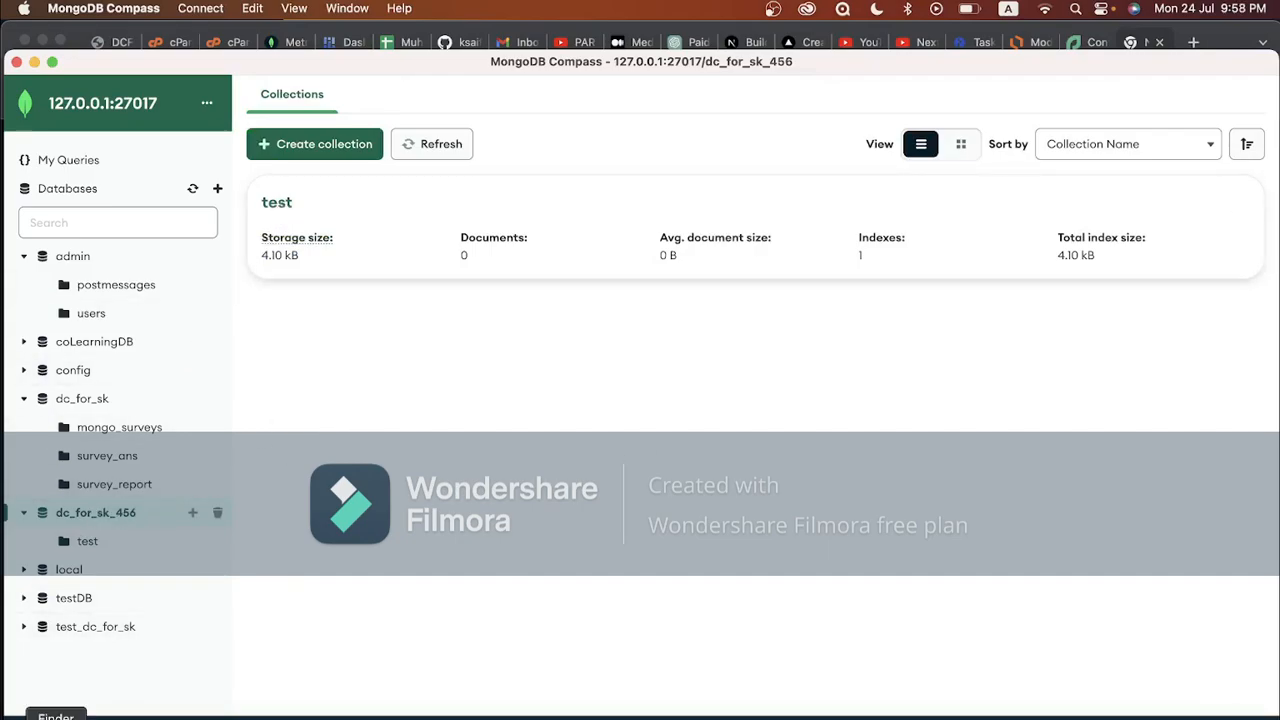
# In Finder, browse Desktop/dc_version_2/project_2_codecanyon/installation/database/dc_for_sk_mongo to locate the JSON files, then return to Compass
pyautogui.click(56, 718)
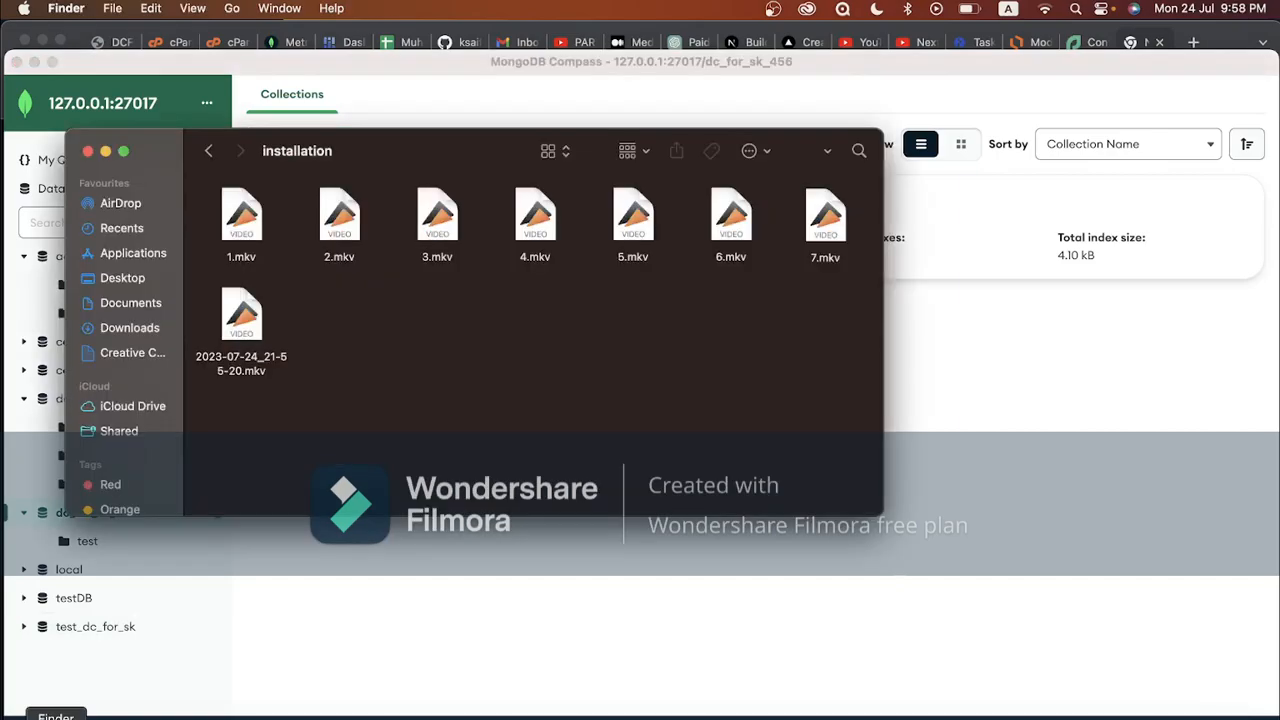
pyautogui.click(122, 280)
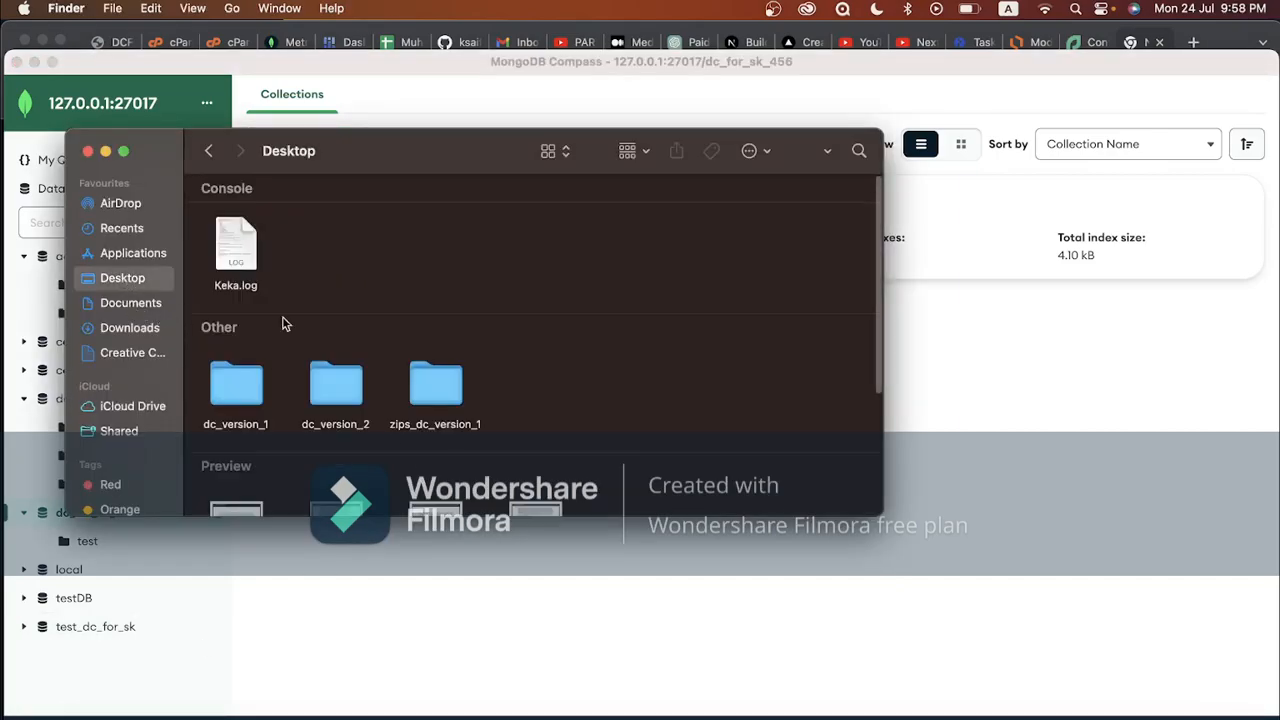
pyautogui.doubleClick(320, 352)
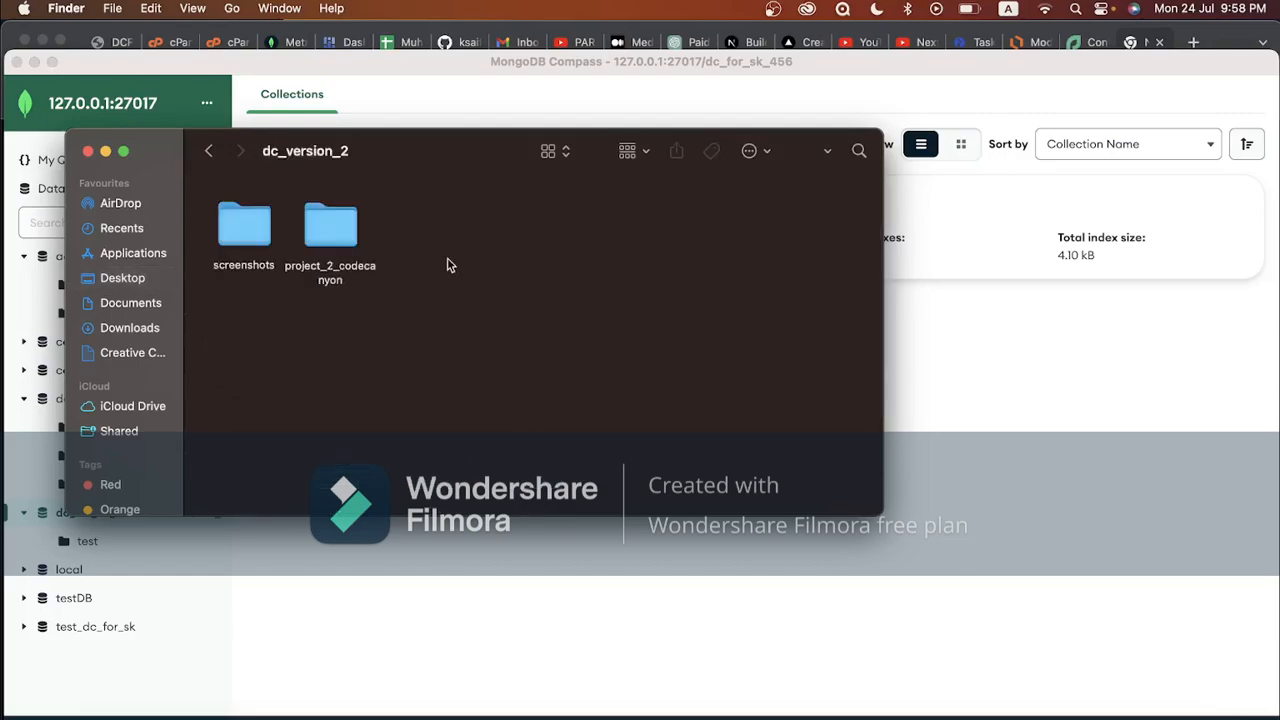
pyautogui.click(338, 228)
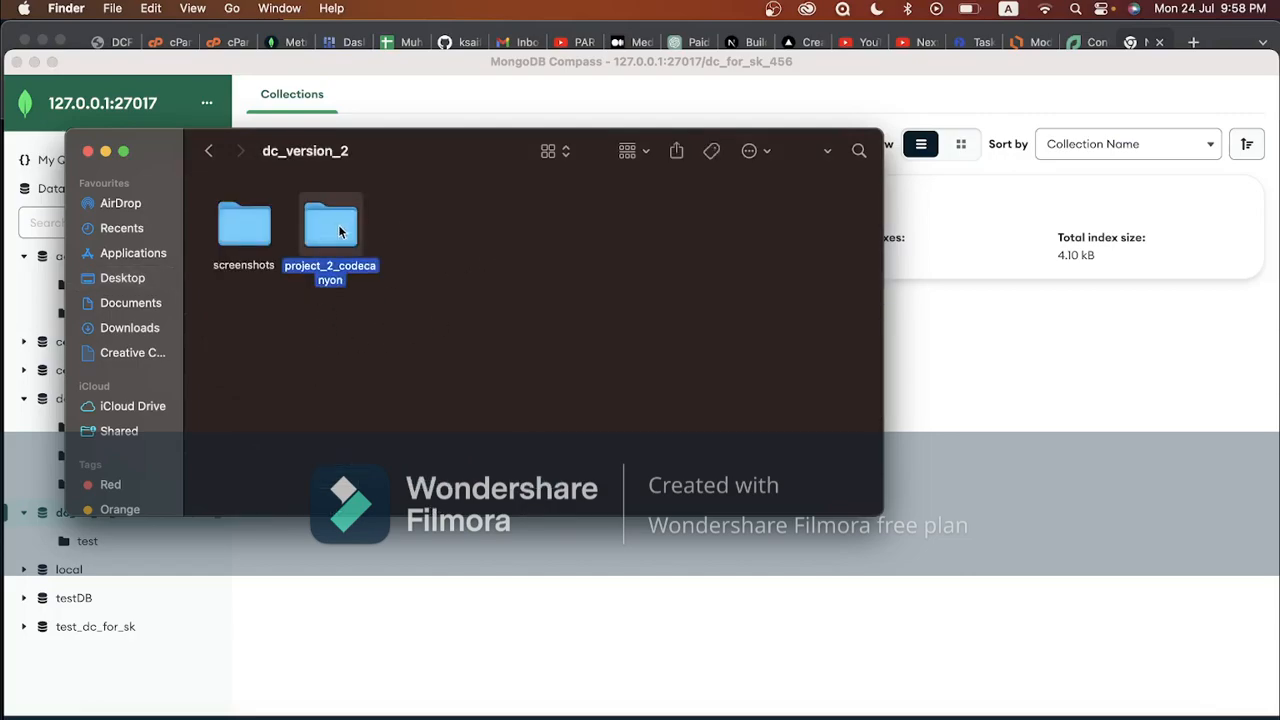
pyautogui.doubleClick(338, 230)
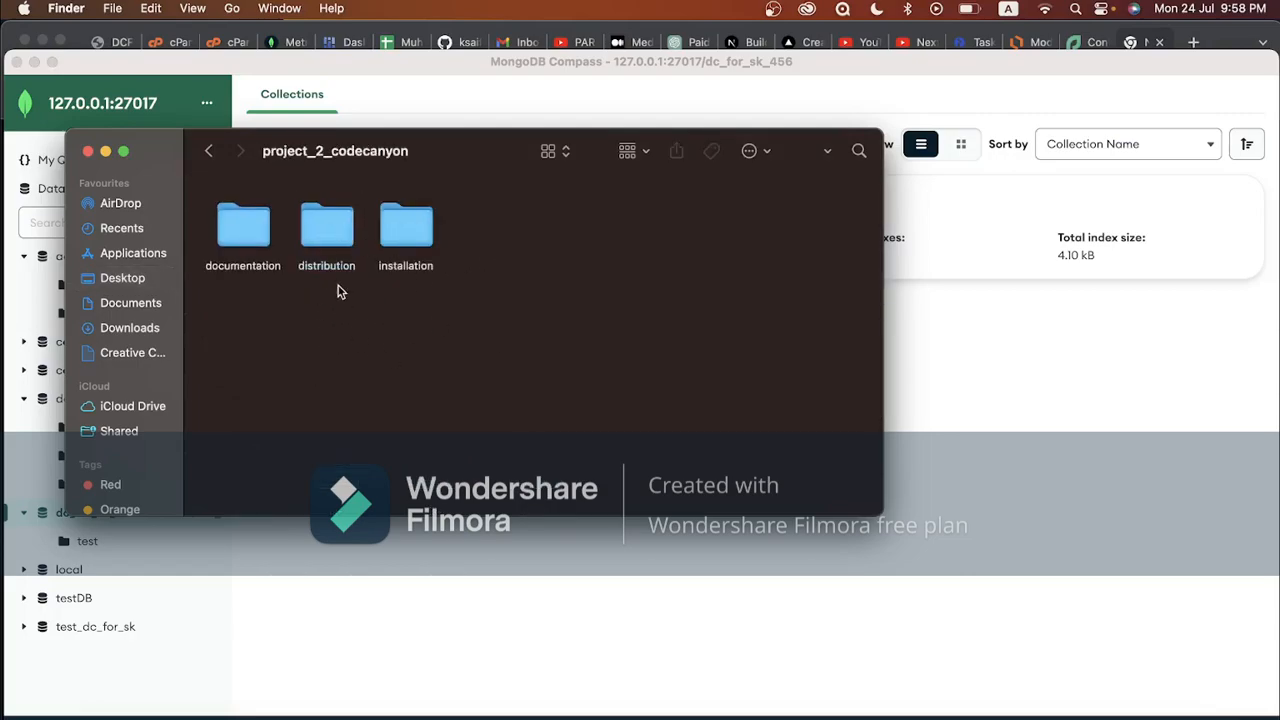
pyautogui.doubleClick(410, 232)
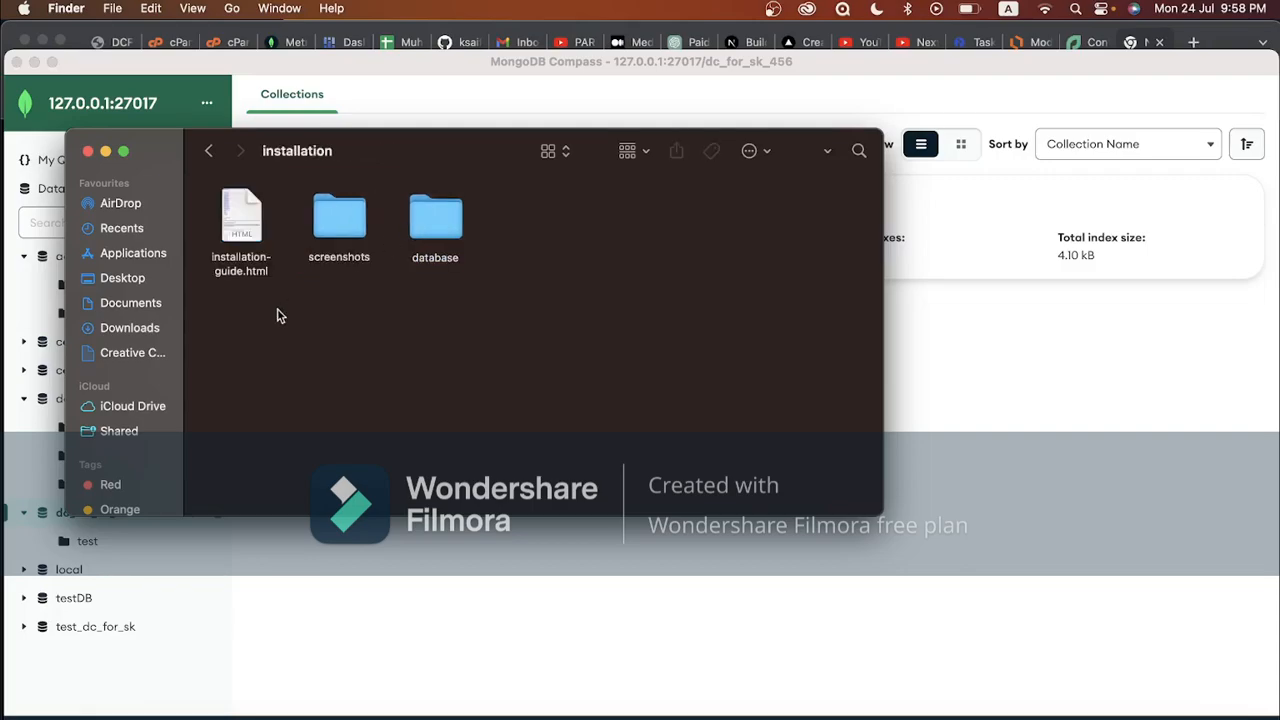
pyautogui.doubleClick(430, 230)
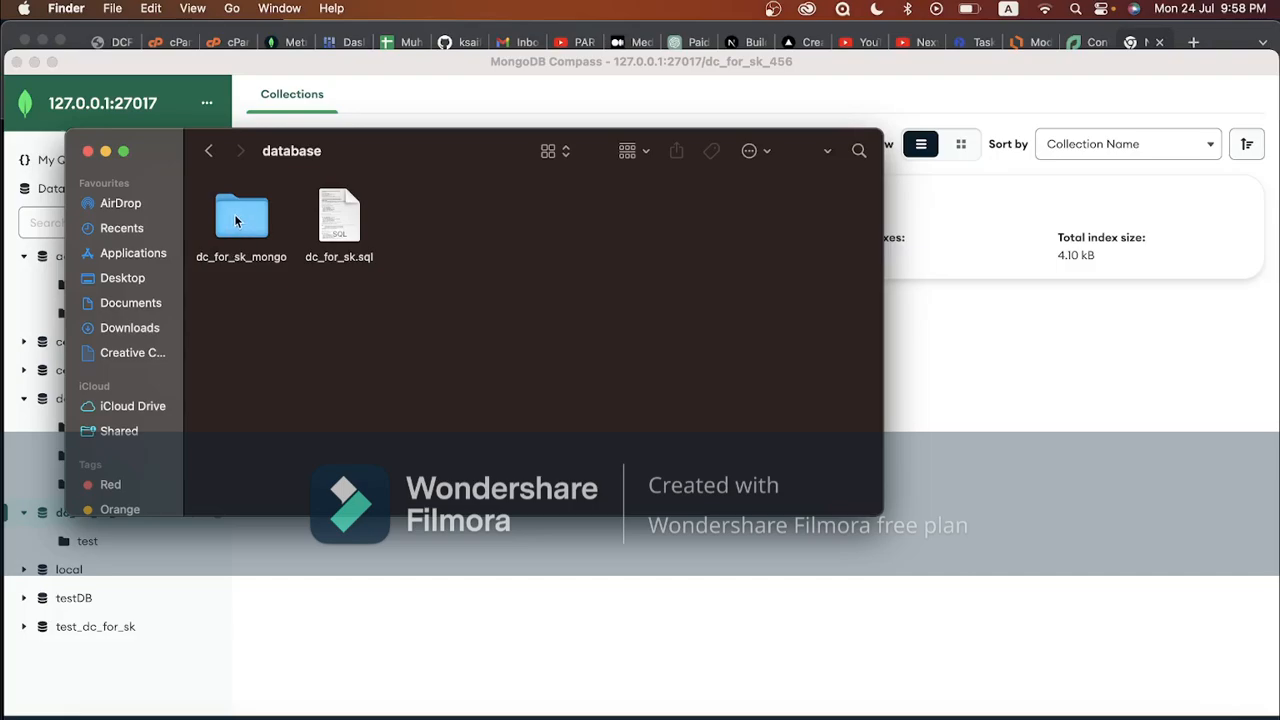
pyautogui.doubleClick(237, 219)
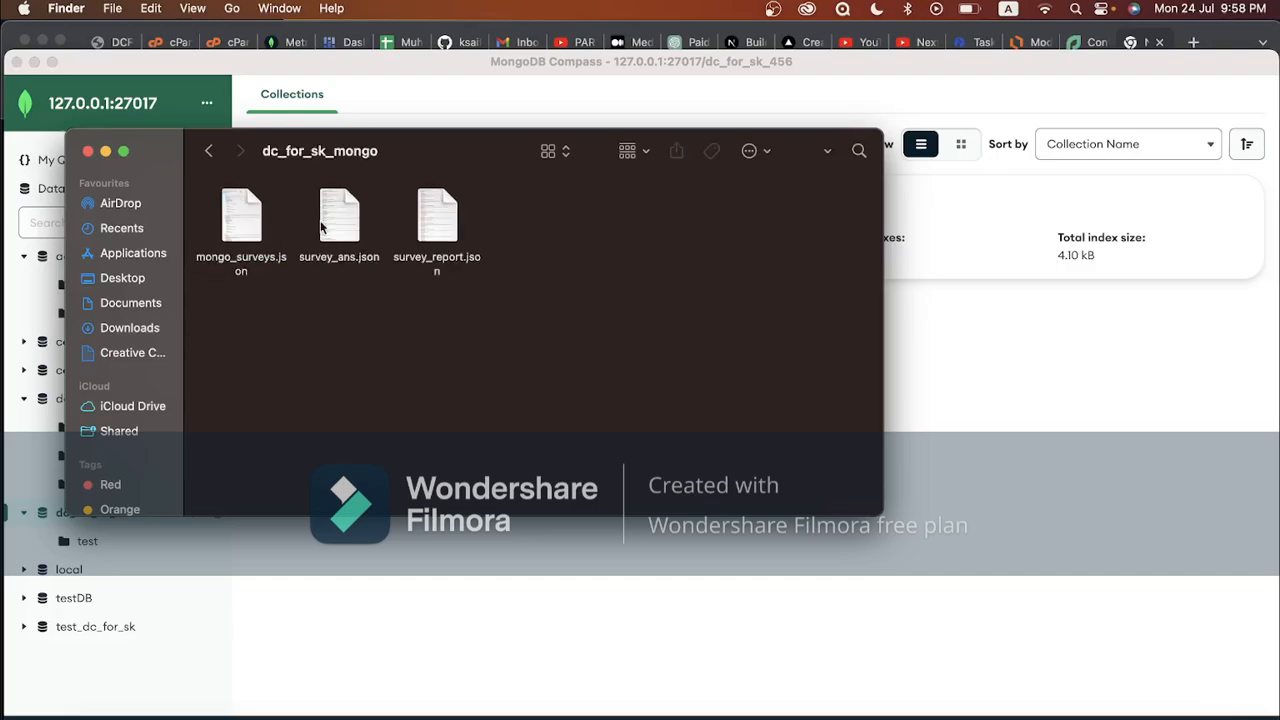
pyautogui.click(387, 574)
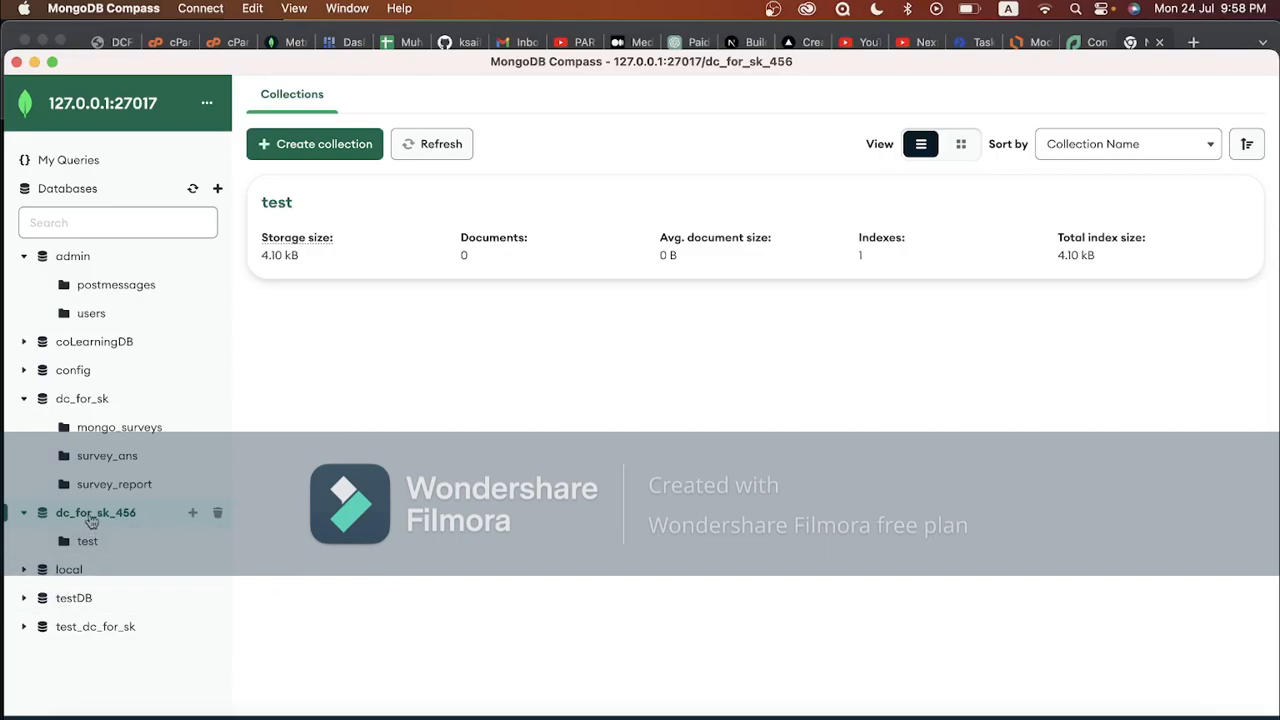
# Create a collection named mongo_surveys in the dc_for_sk_456 database
pyautogui.click(193, 514)
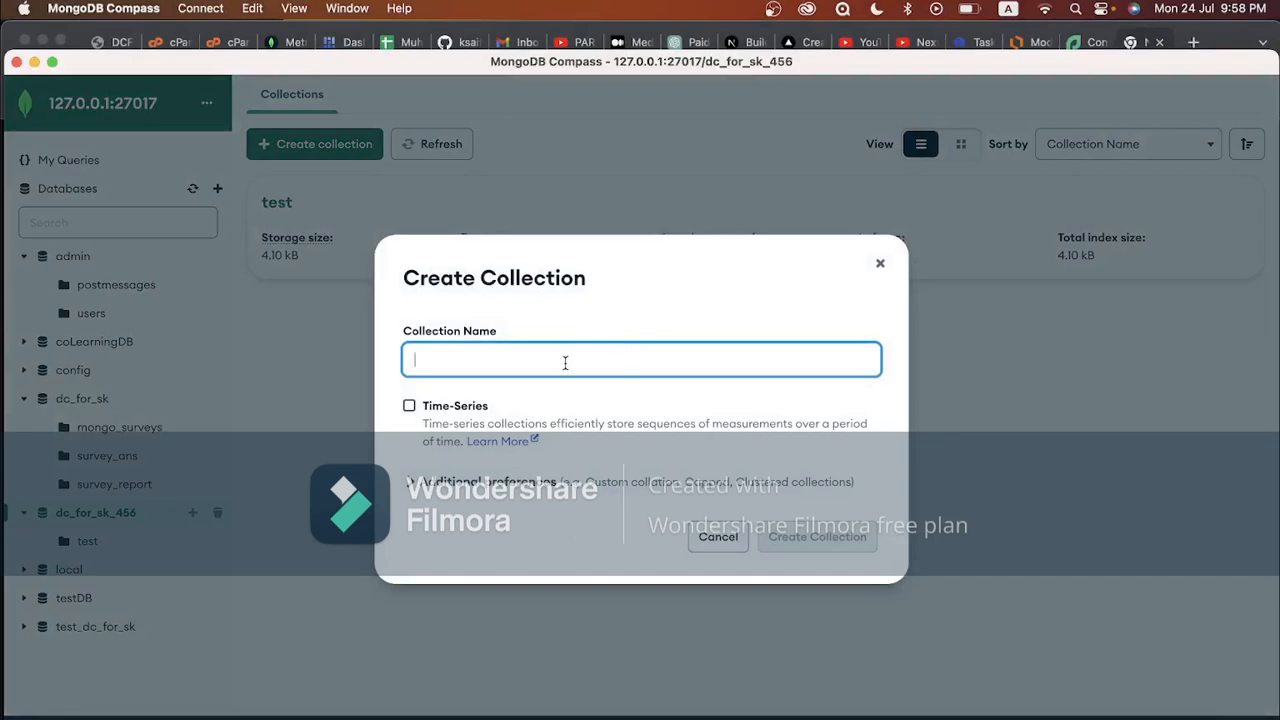
pyautogui.write('mongo_surveys')
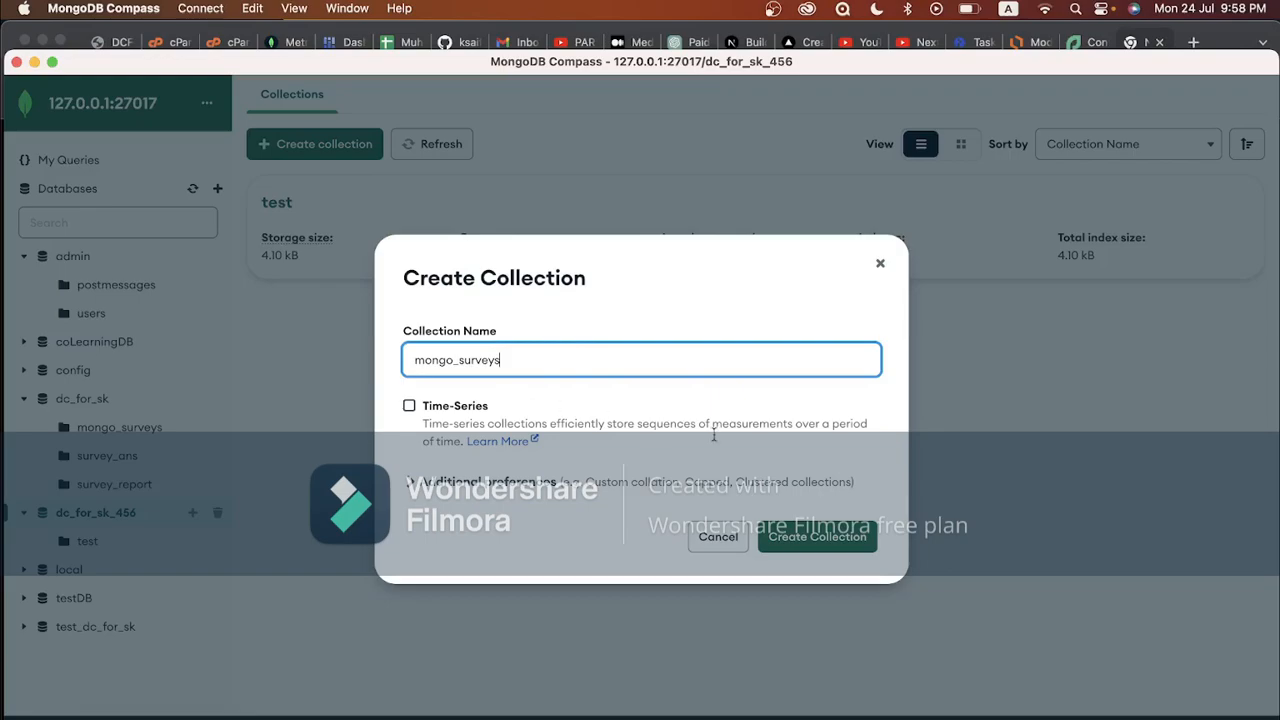
pyautogui.click(809, 534)
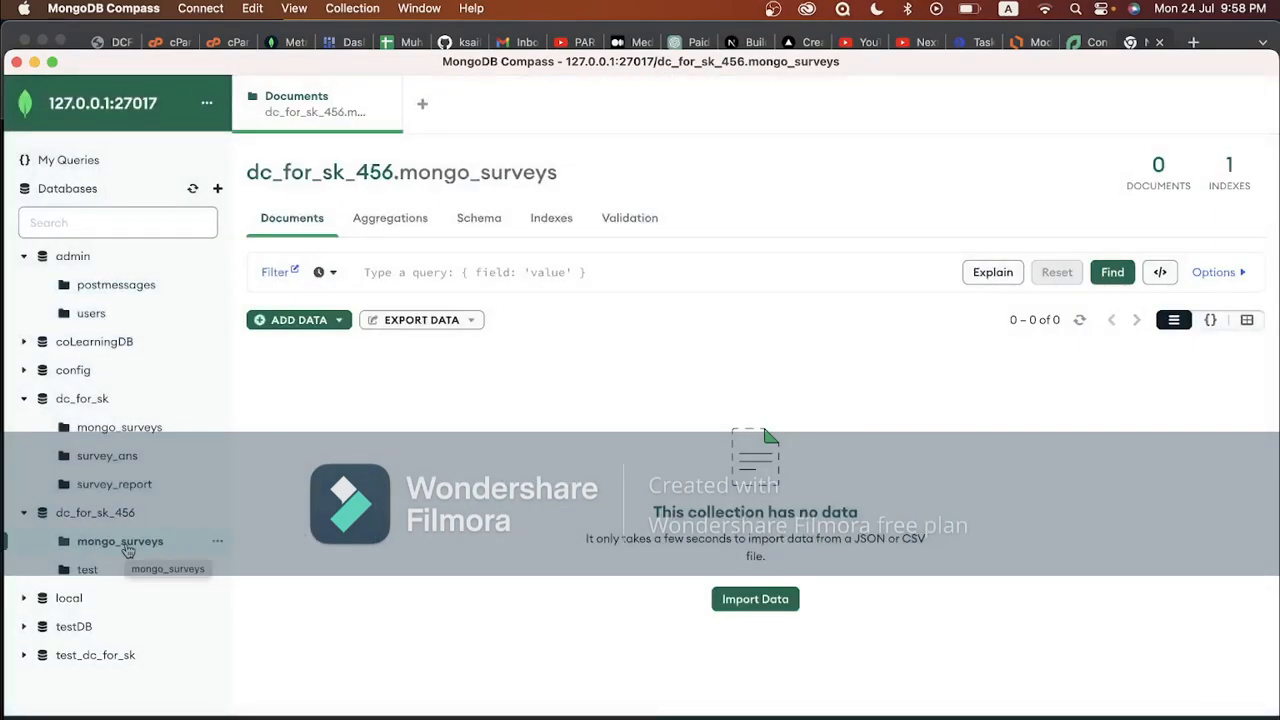
# Import mongo_surveys.json from installation/database/dc_for_sk_mongo into the mongo_surveys collection
pyautogui.click(285, 322)
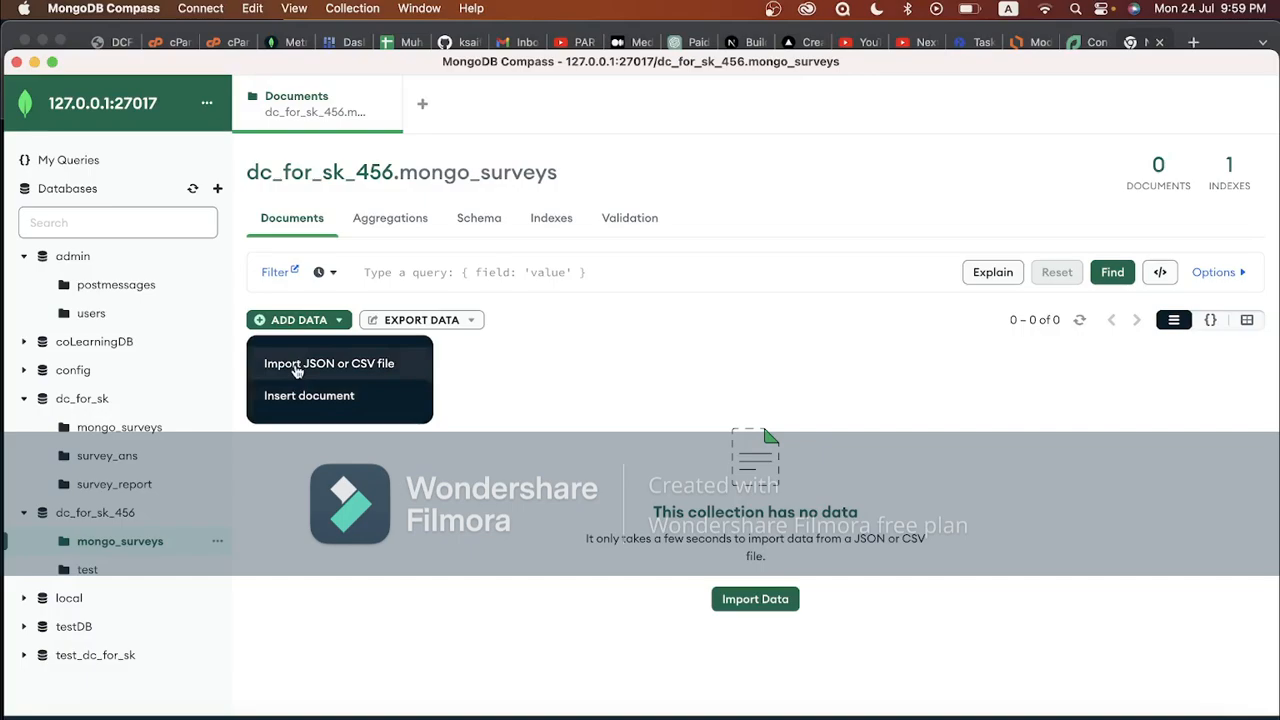
pyautogui.click(296, 366)
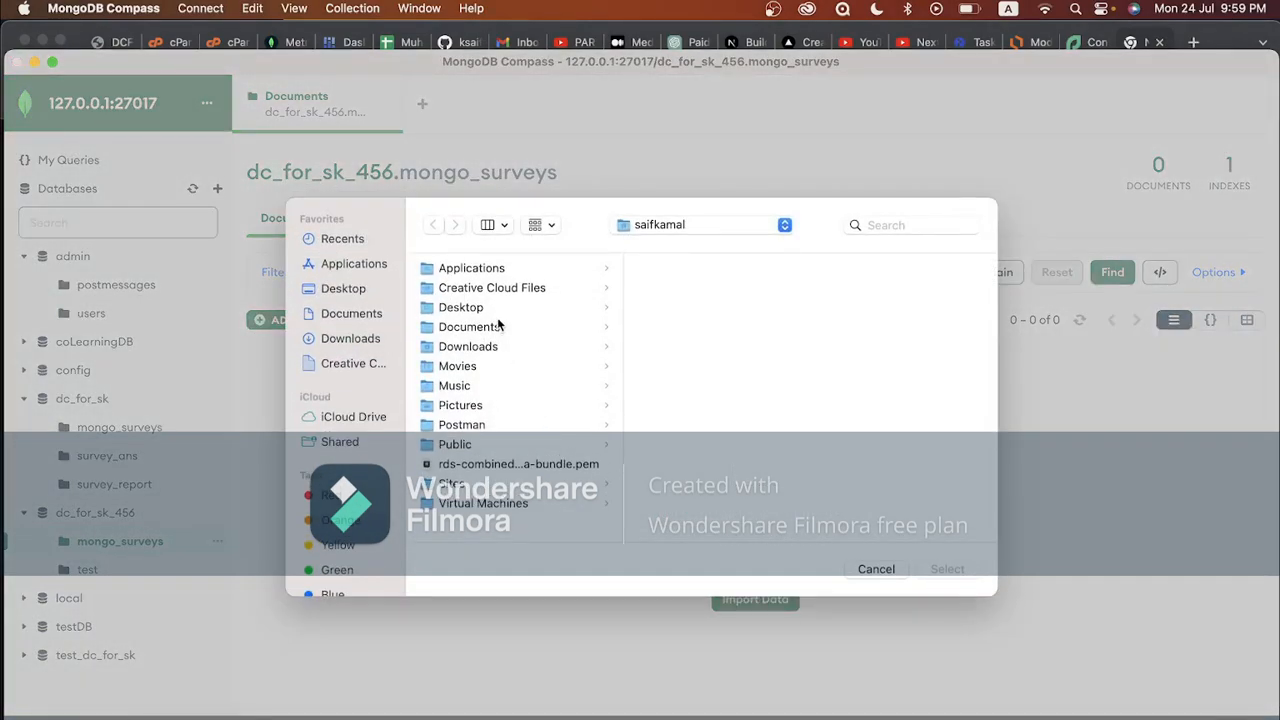
pyautogui.click(345, 289)
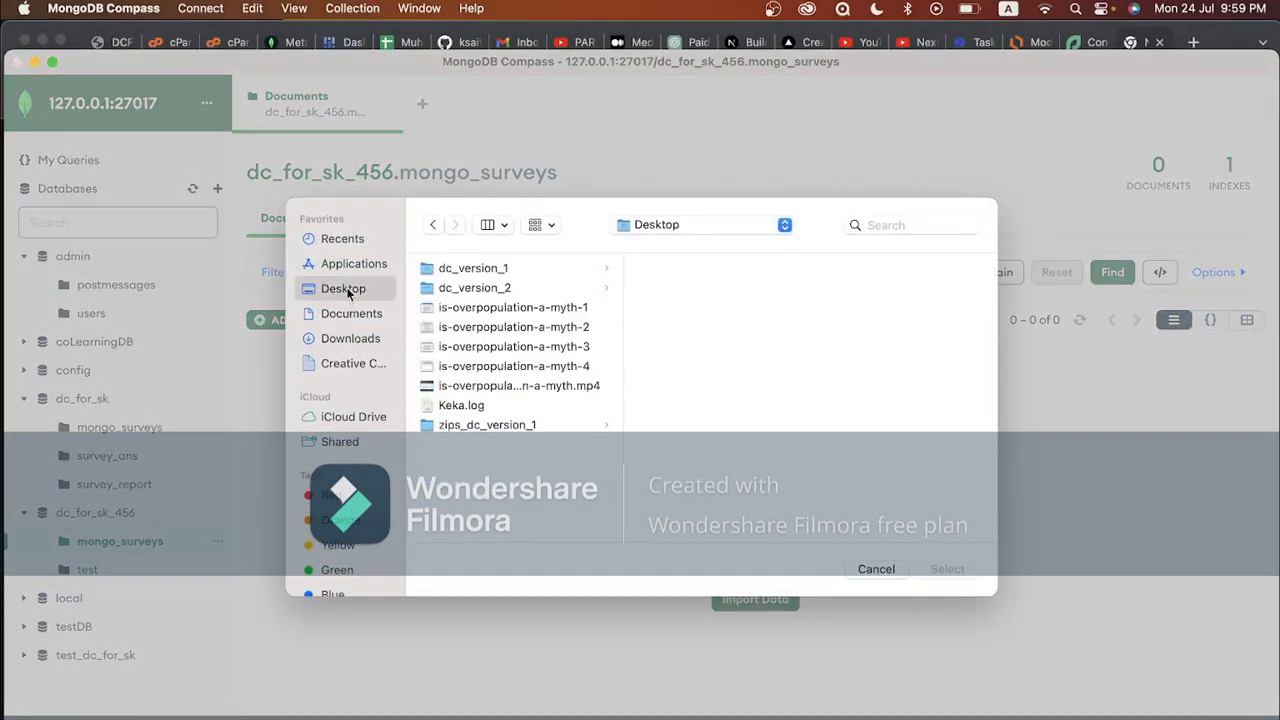
pyautogui.click(530, 288)
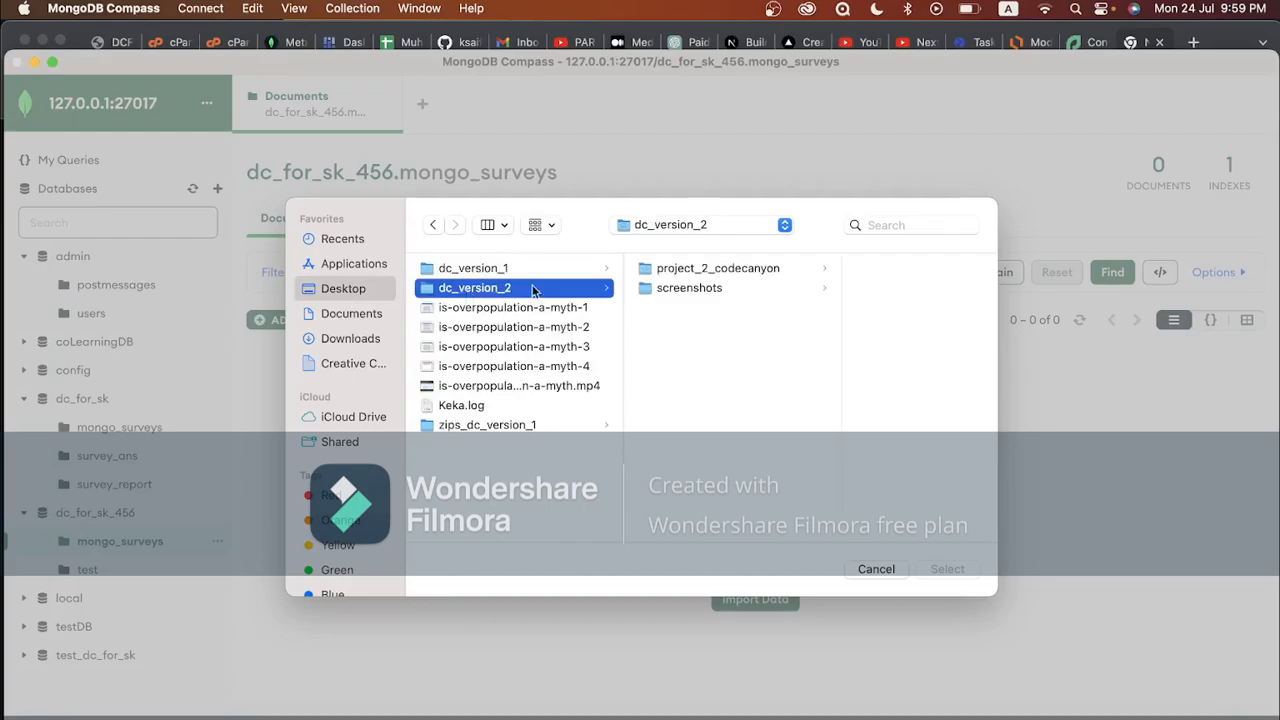
pyautogui.click(701, 271)
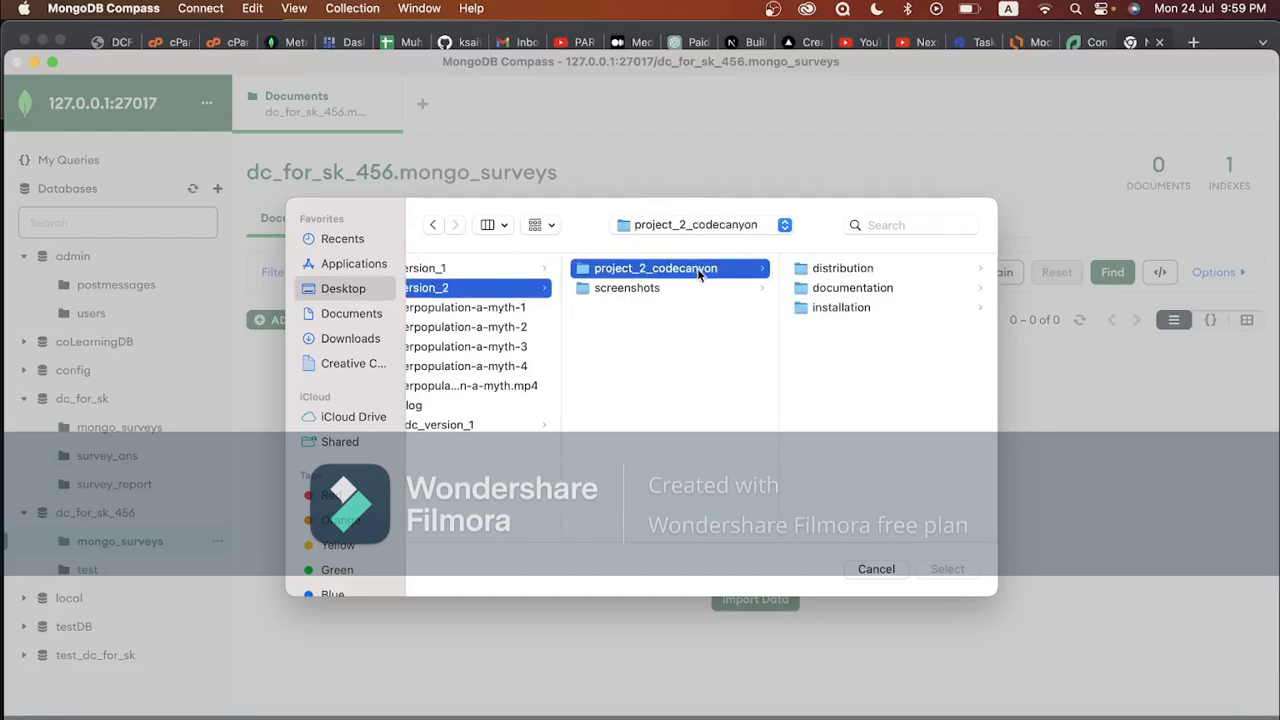
pyautogui.click(843, 307)
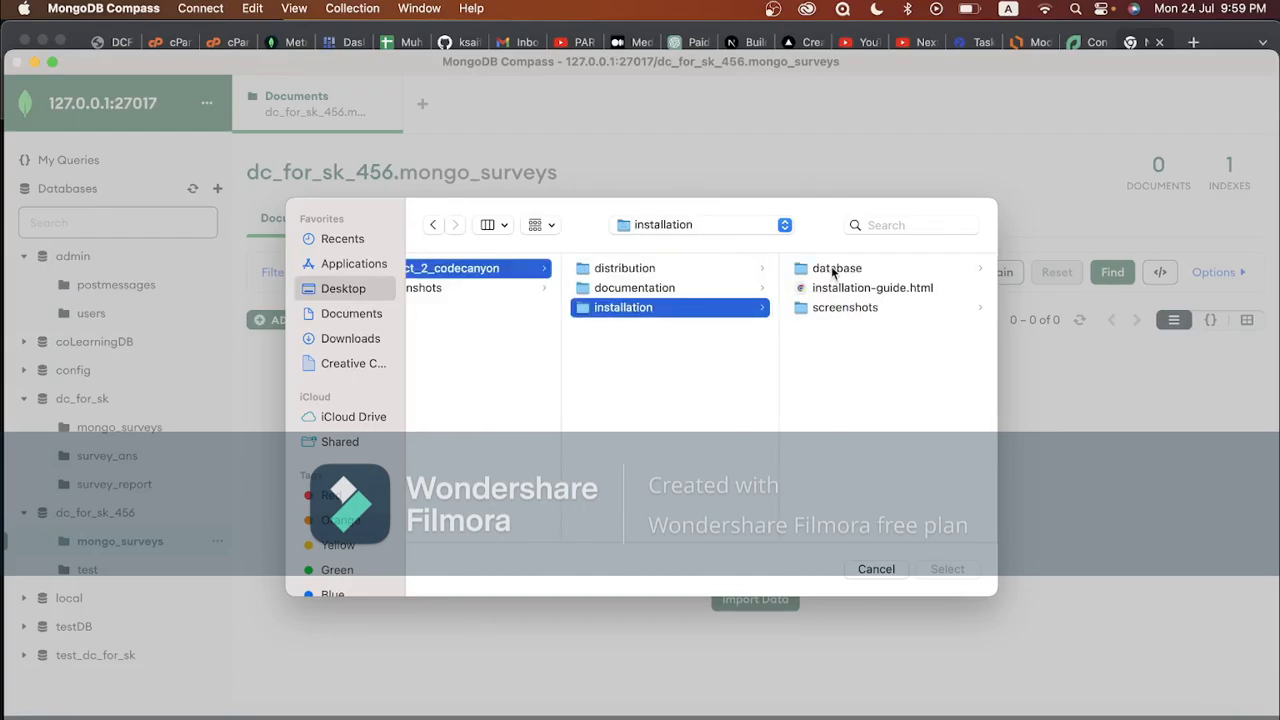
pyautogui.click(833, 270)
pyautogui.click(850, 272)
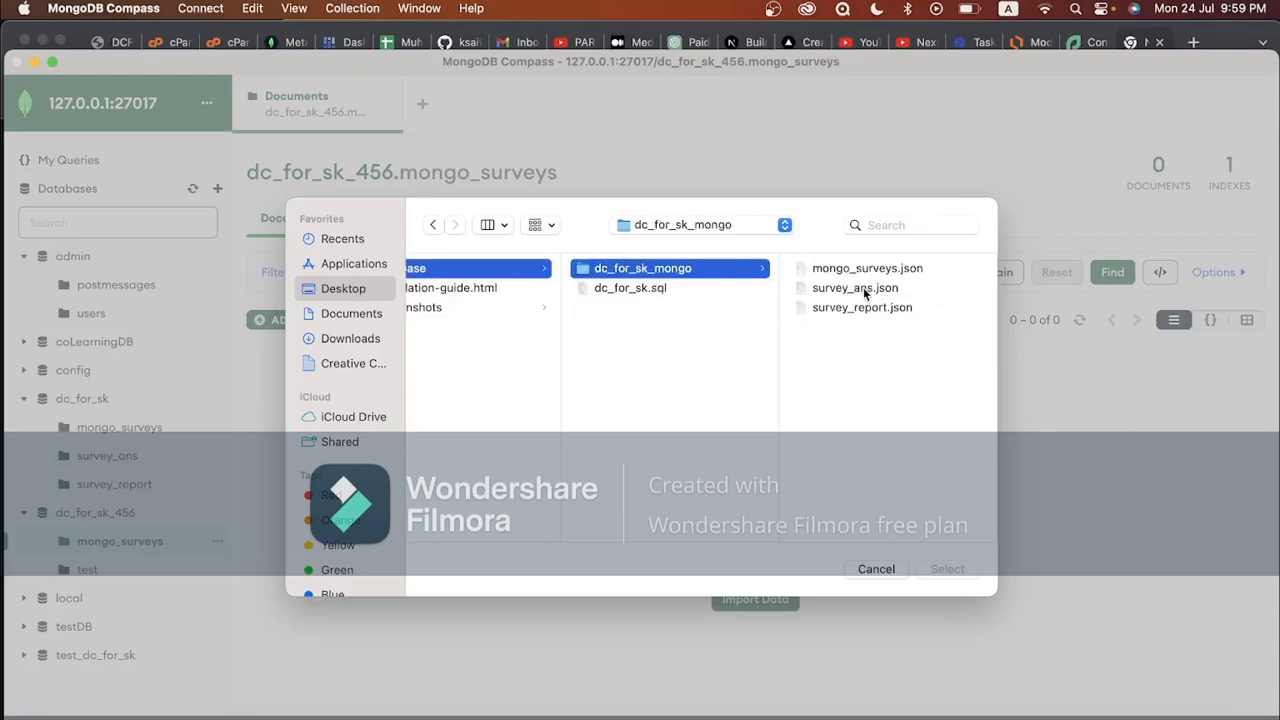
pyautogui.click(860, 269)
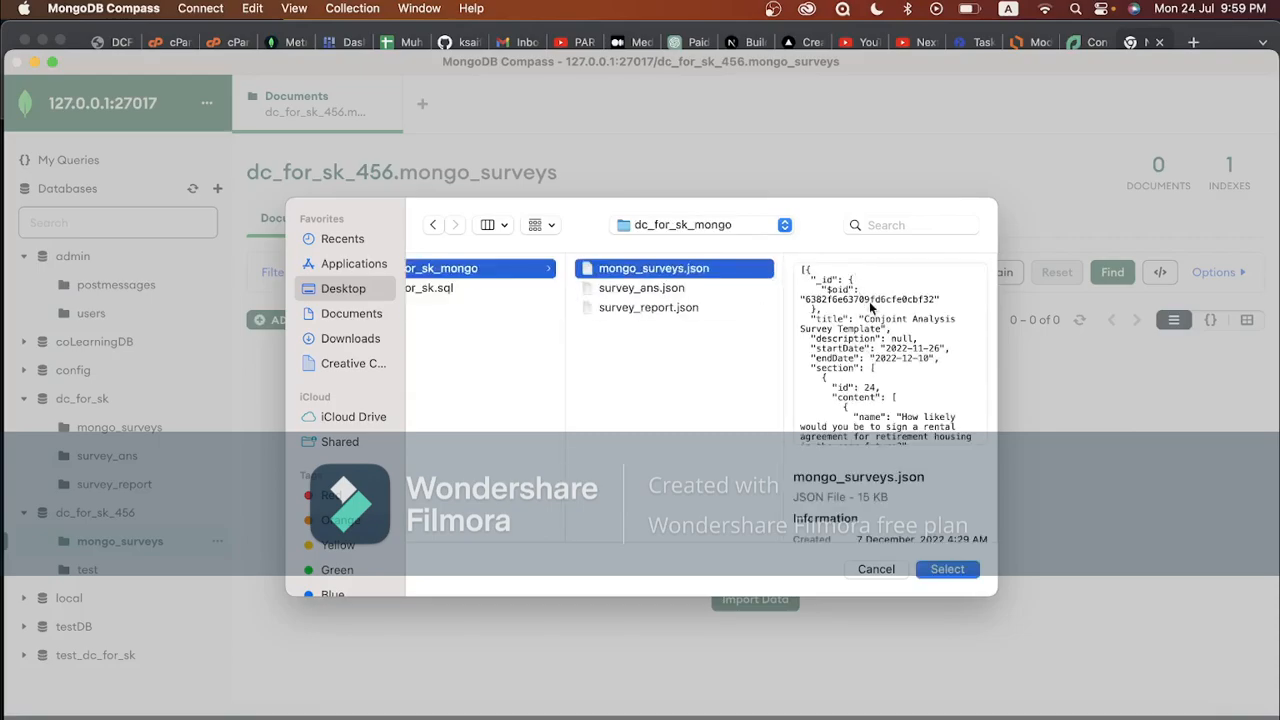
pyautogui.click(947, 568)
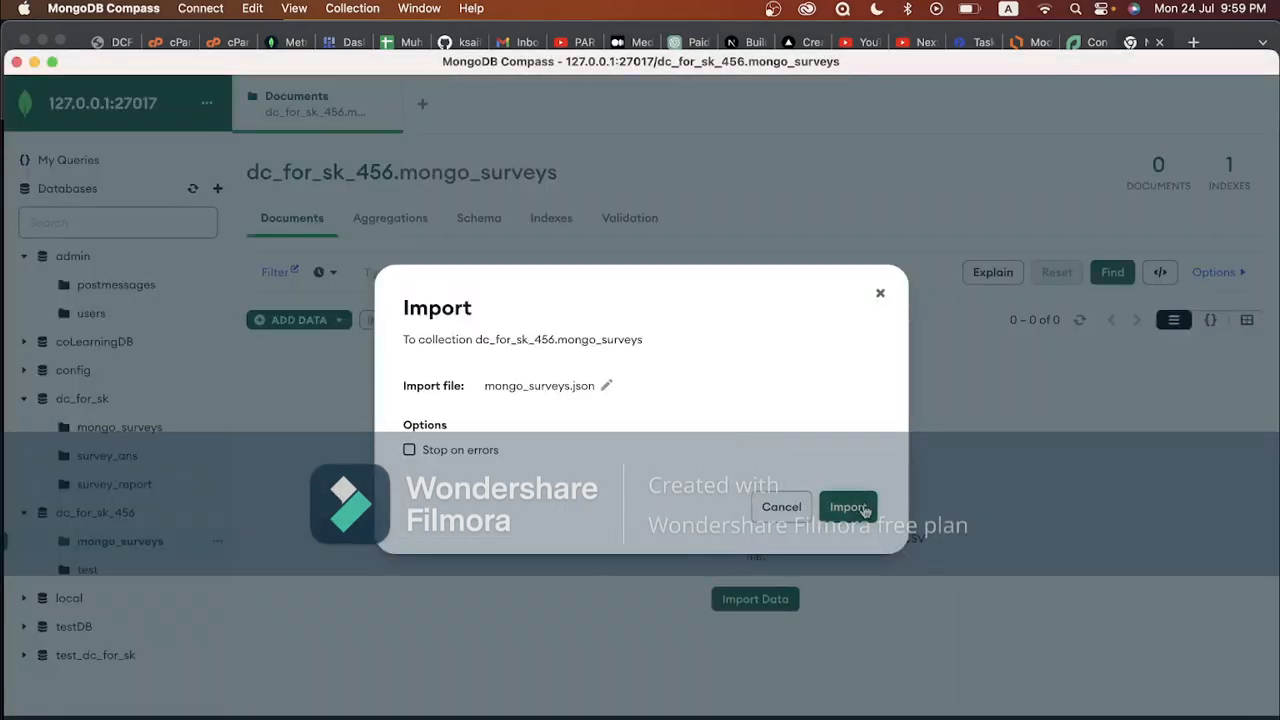
pyautogui.click(866, 508)
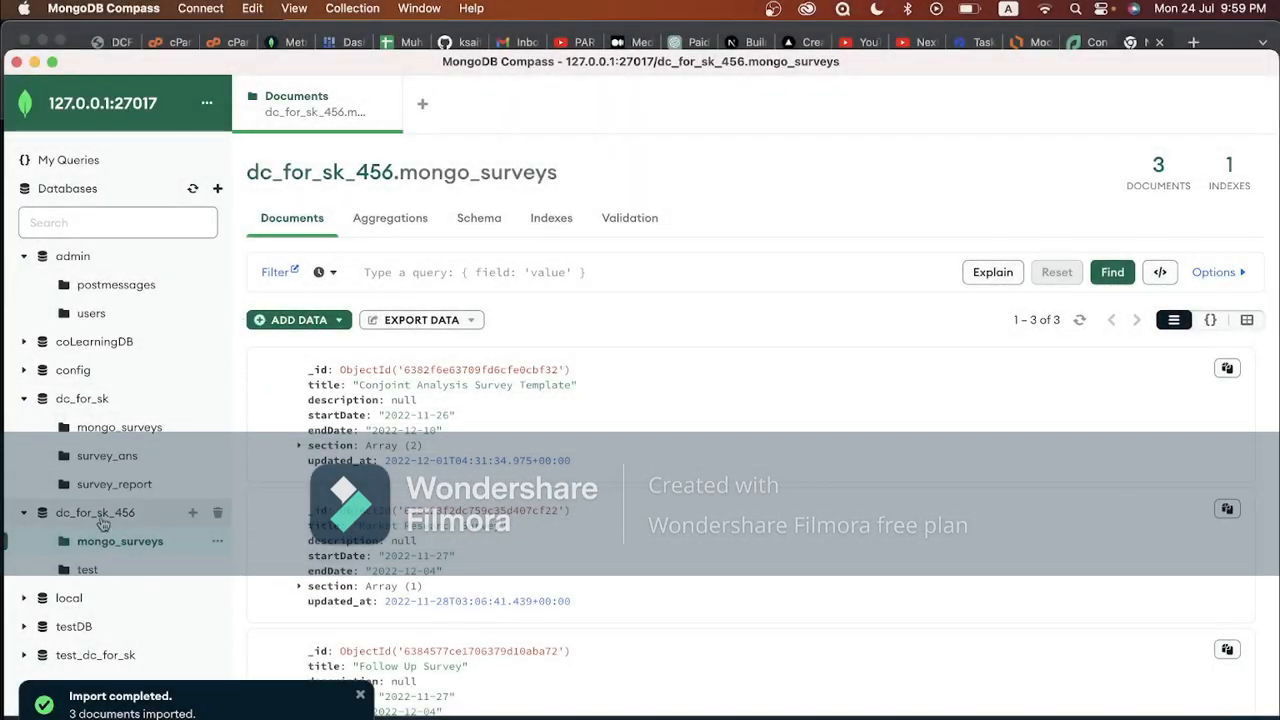
# Create the survey_ans collection in dc_for_sk_456 and import survey_ans.json into it
pyautogui.click(192, 513)
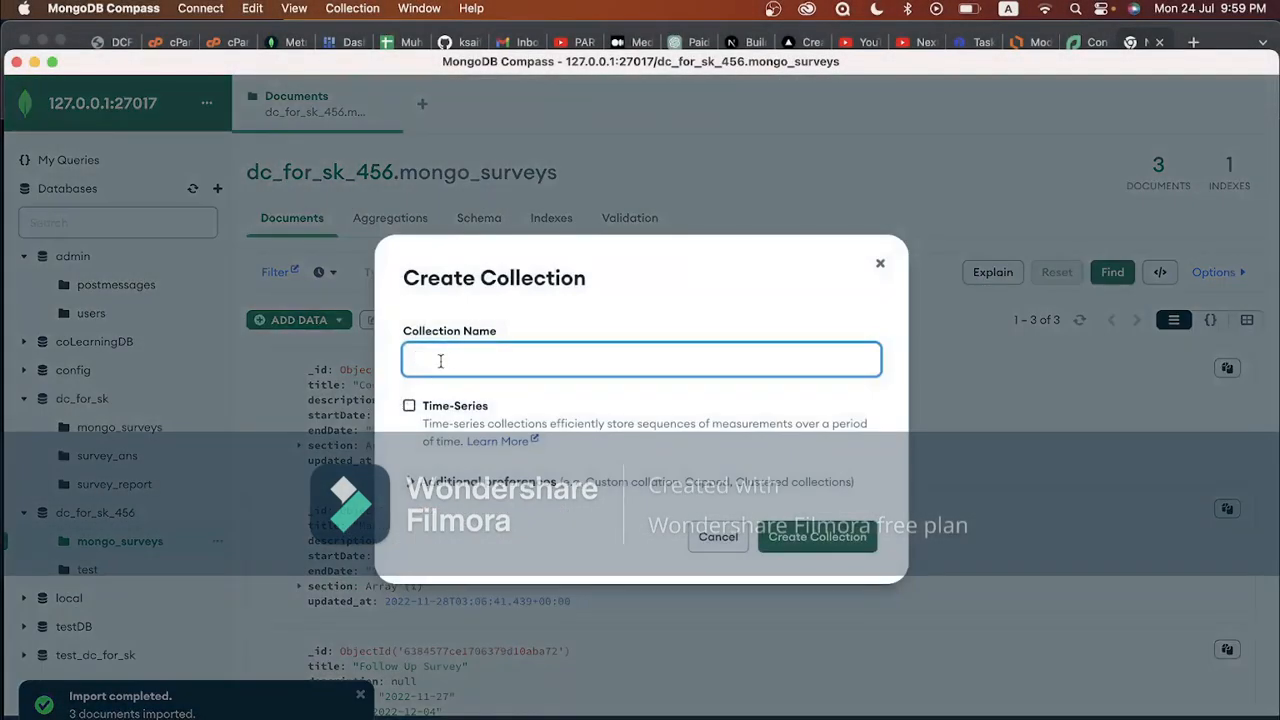
pyautogui.write('survey_ans')
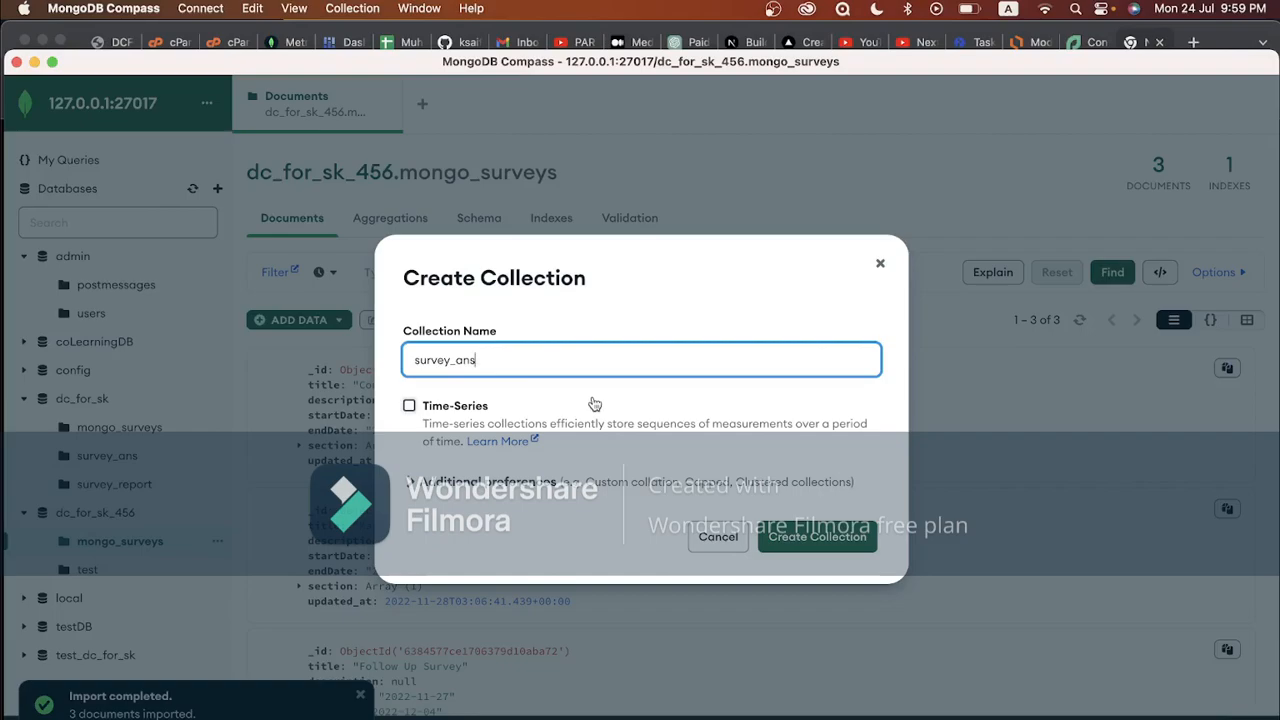
pyautogui.click(798, 540)
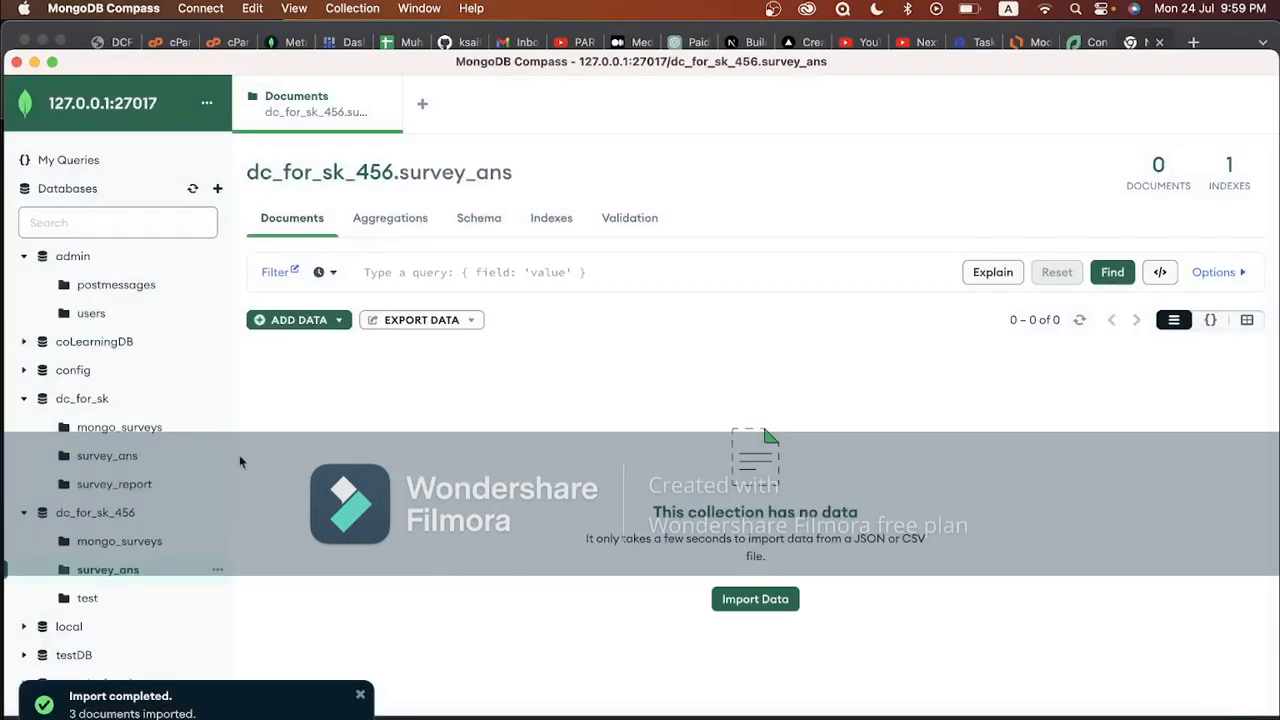
pyautogui.click(300, 320)
pyautogui.click(298, 366)
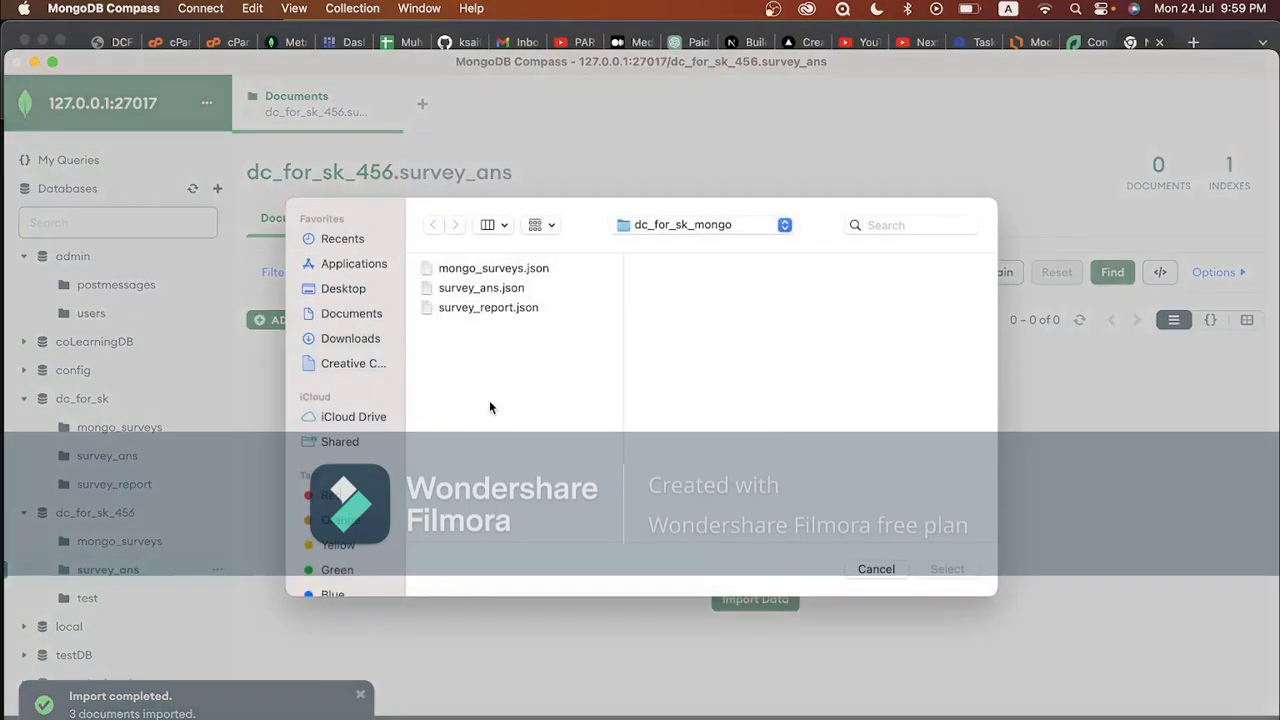
pyautogui.click(481, 288)
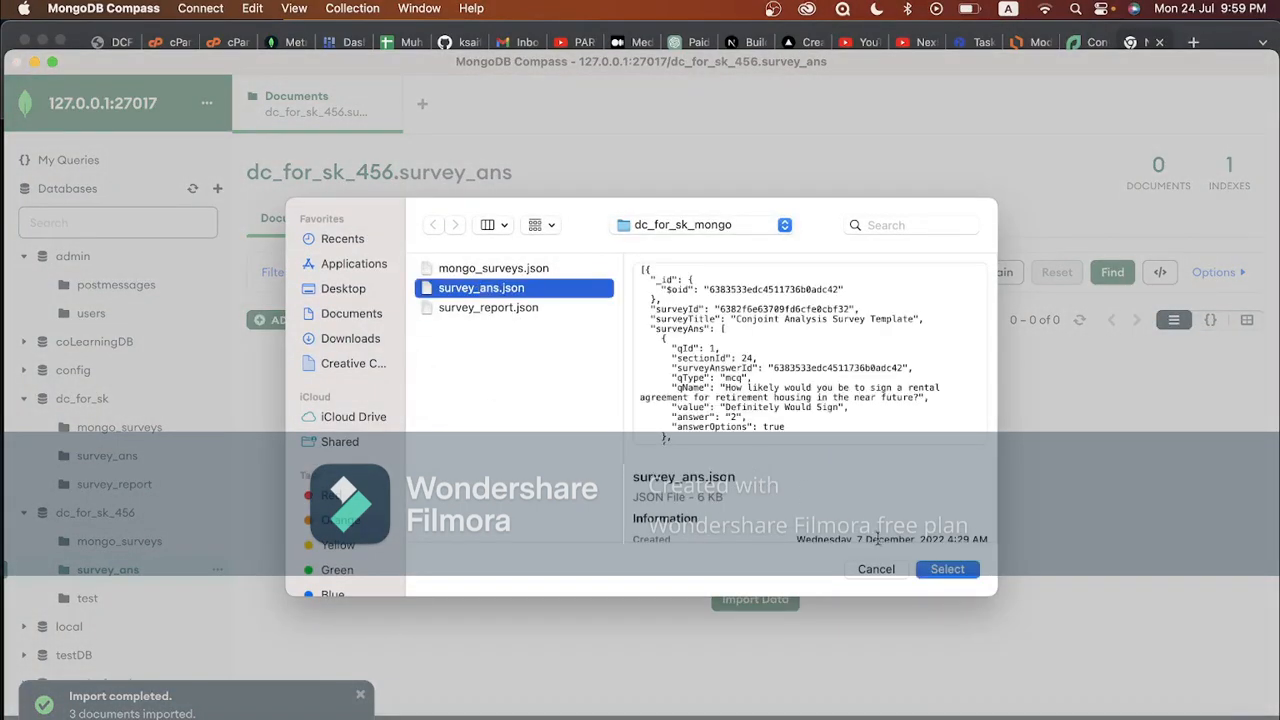
pyautogui.click(947, 569)
pyautogui.click(858, 507)
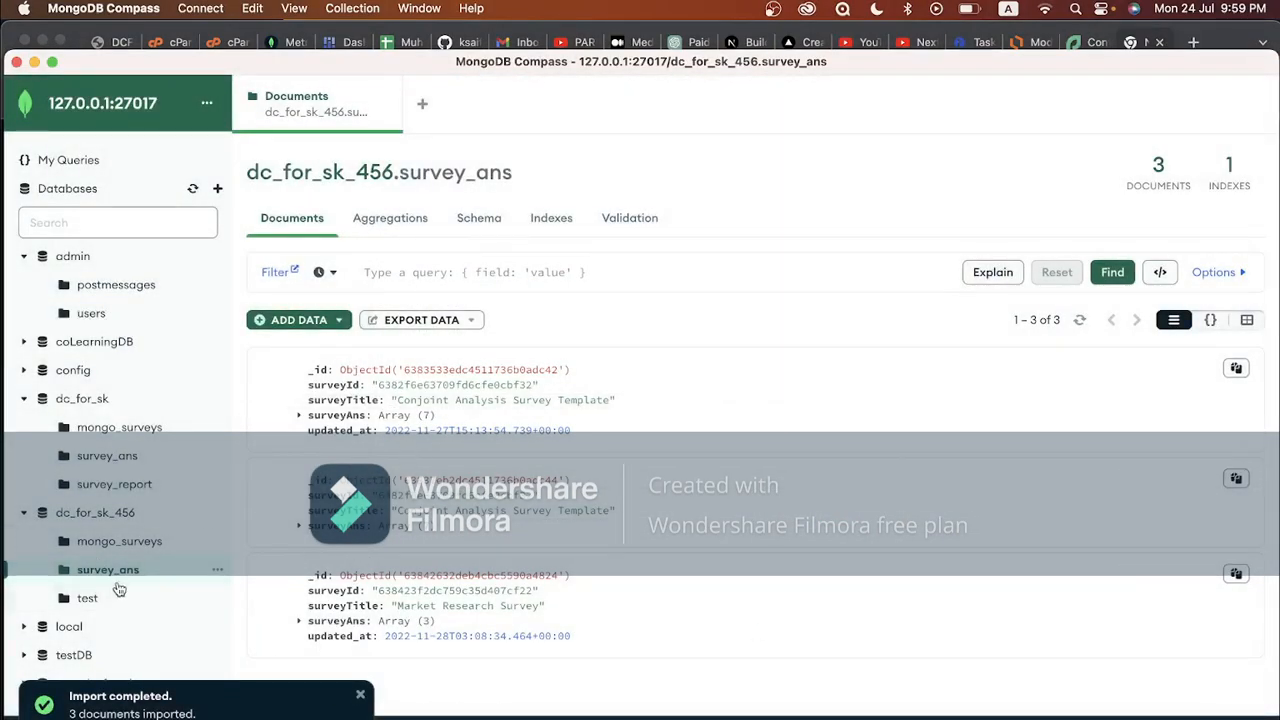
# Create the survey_report collection and import survey_report.json into it
pyautogui.click(192, 512)
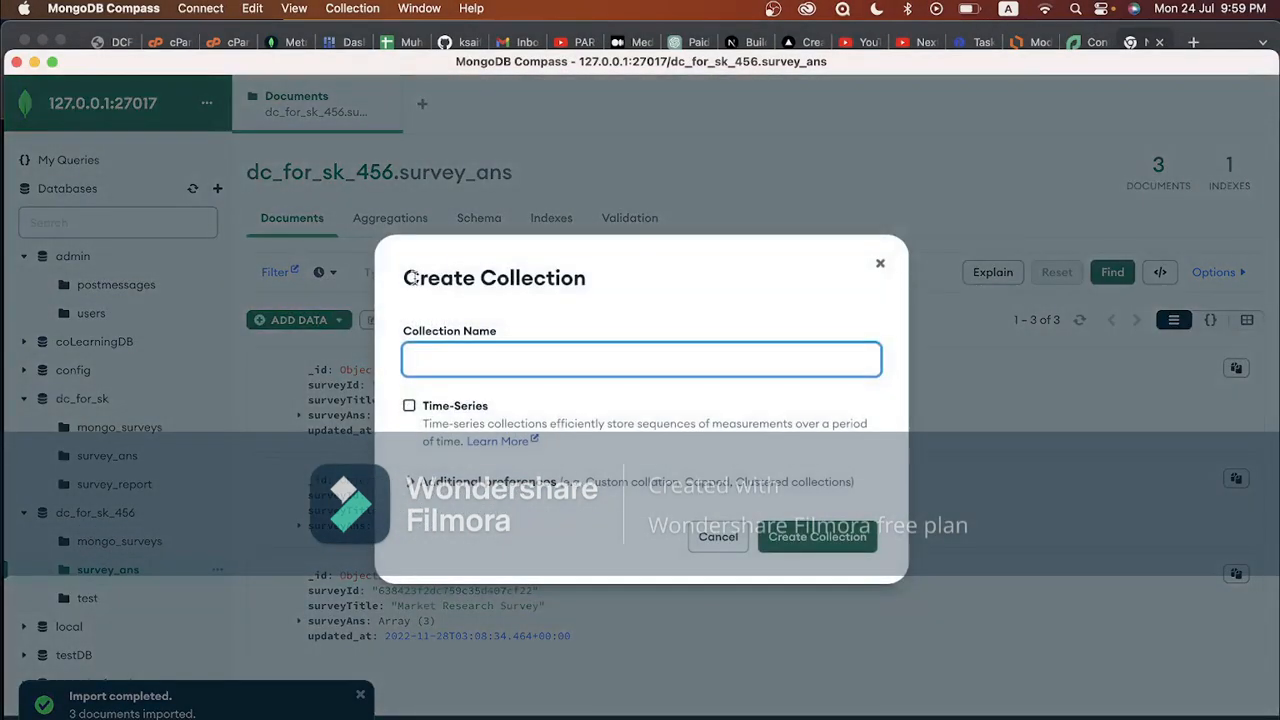
pyautogui.write('survey')
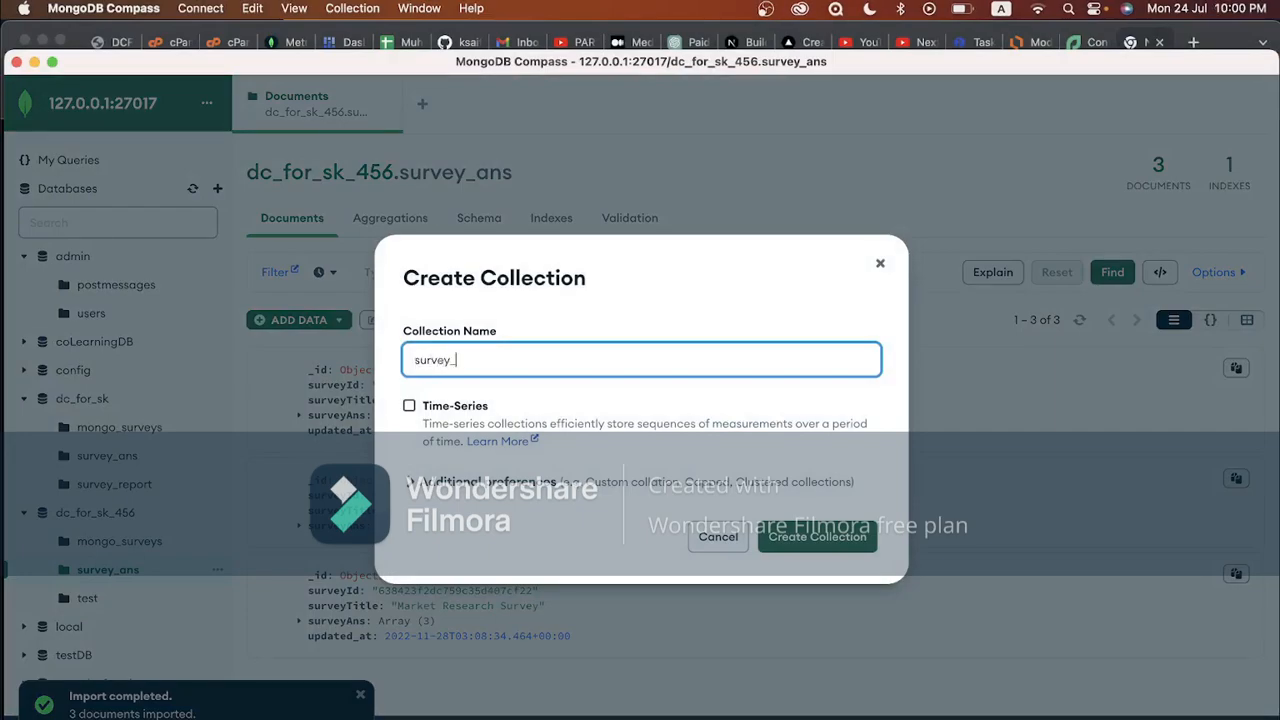
pyautogui.write('_report')
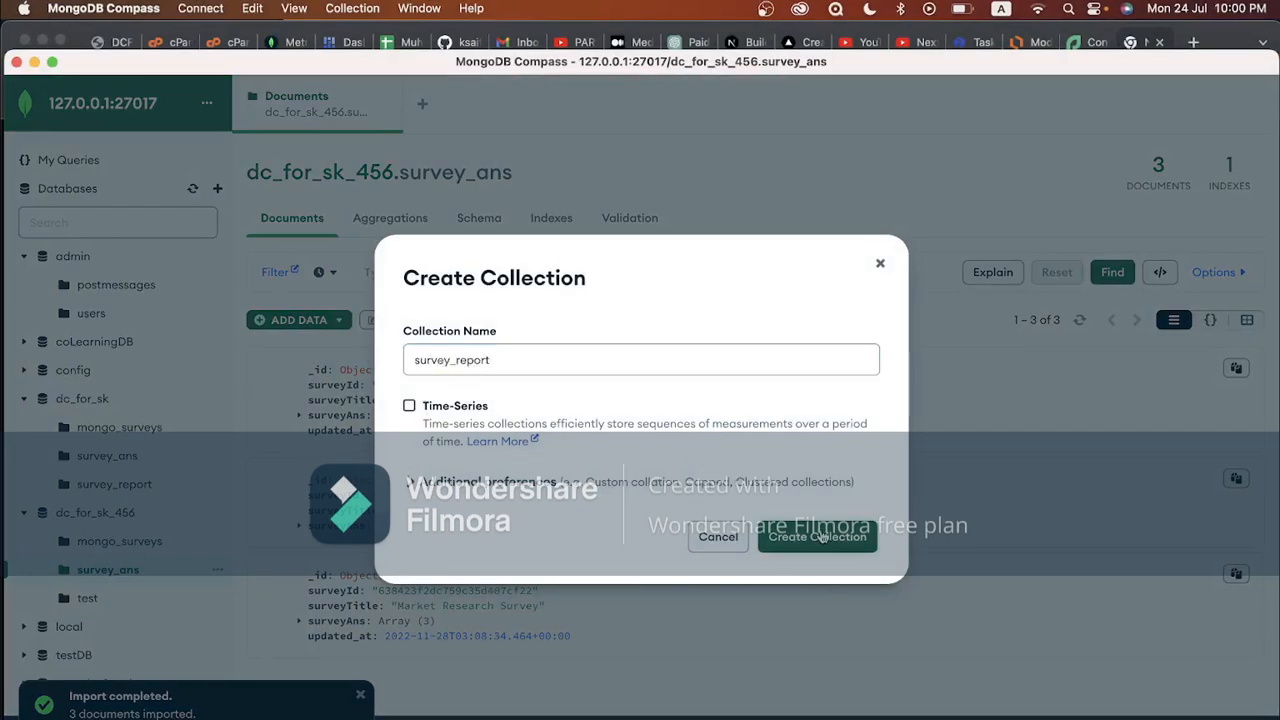
pyautogui.click(824, 538)
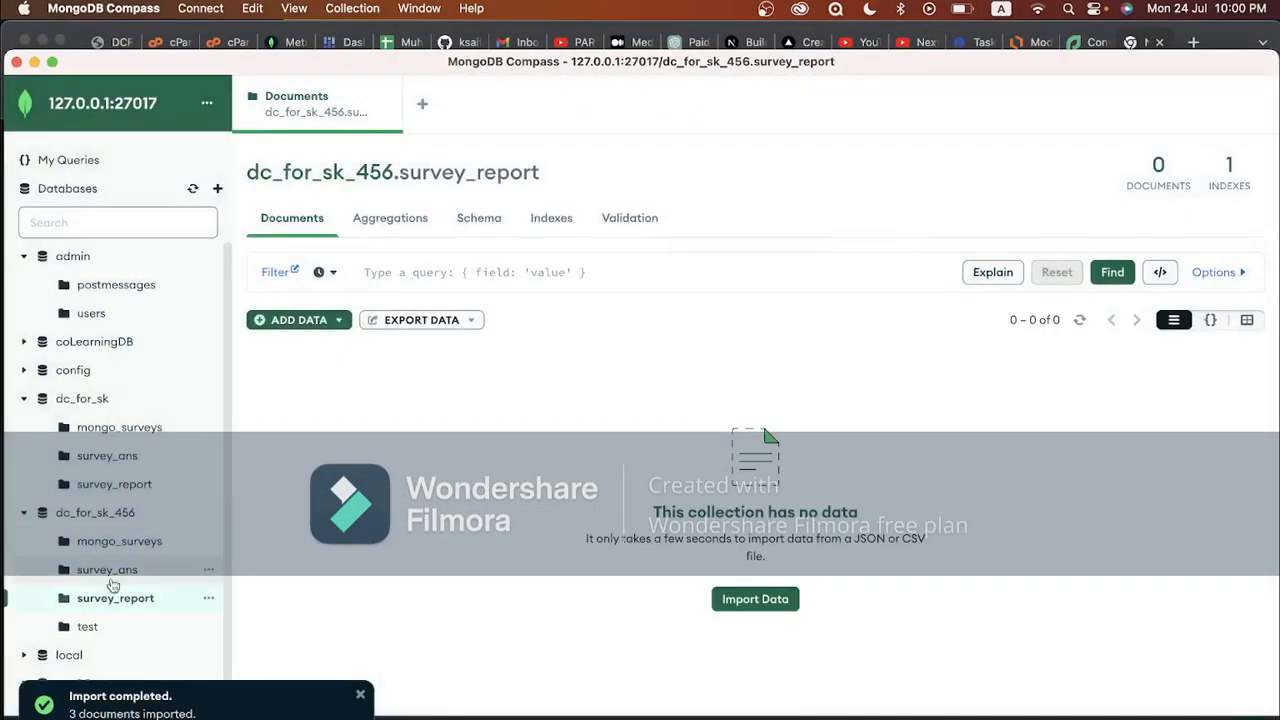
pyautogui.click(312, 322)
pyautogui.click(308, 366)
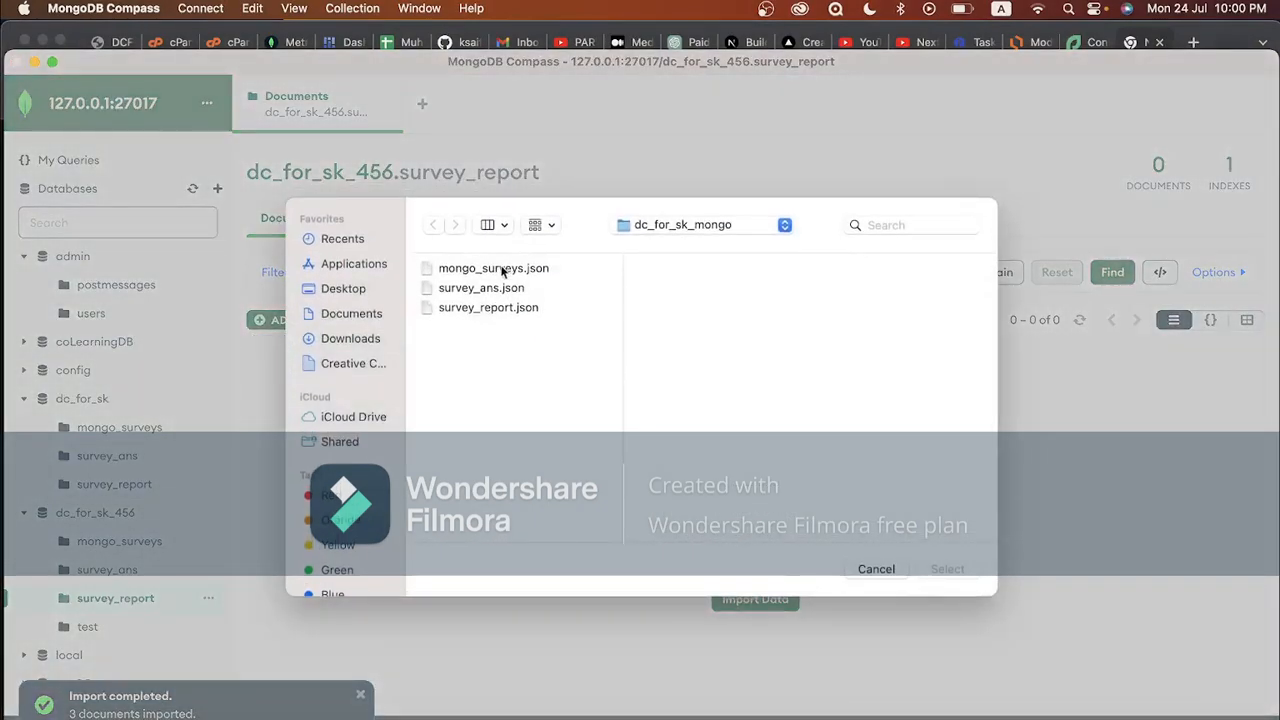
pyautogui.click(470, 309)
pyautogui.click(933, 570)
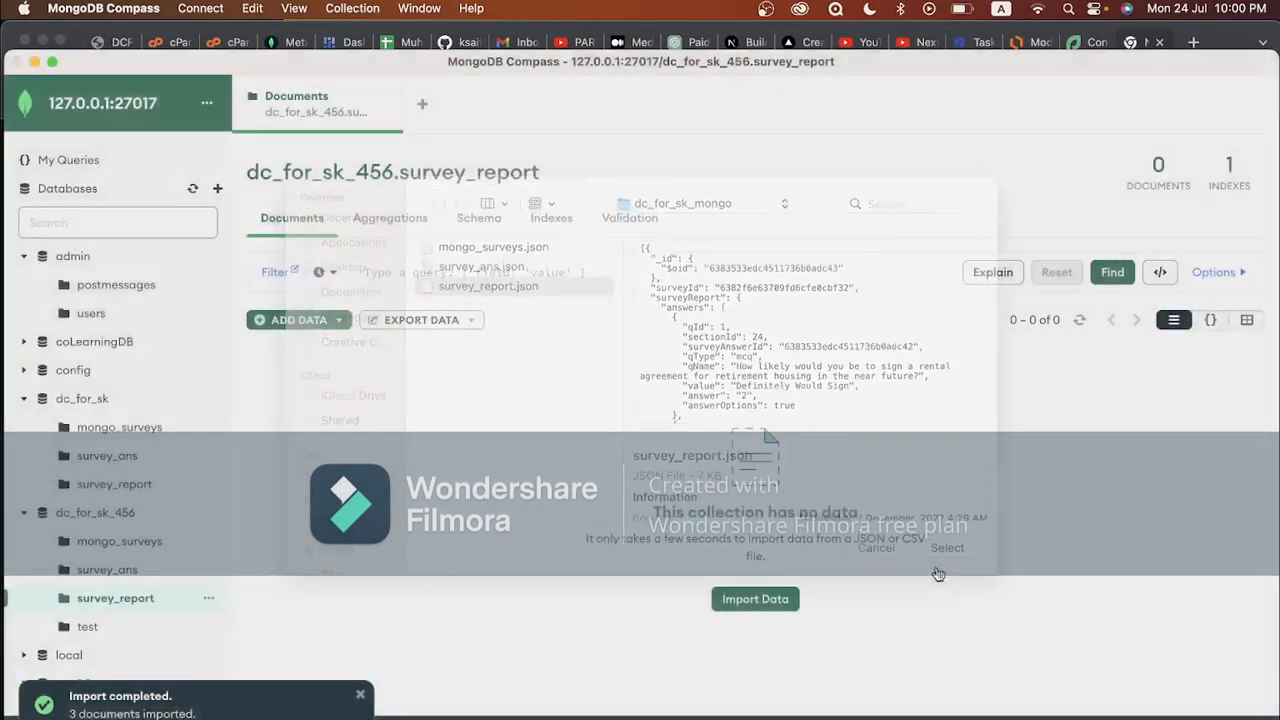
pyautogui.click(858, 507)
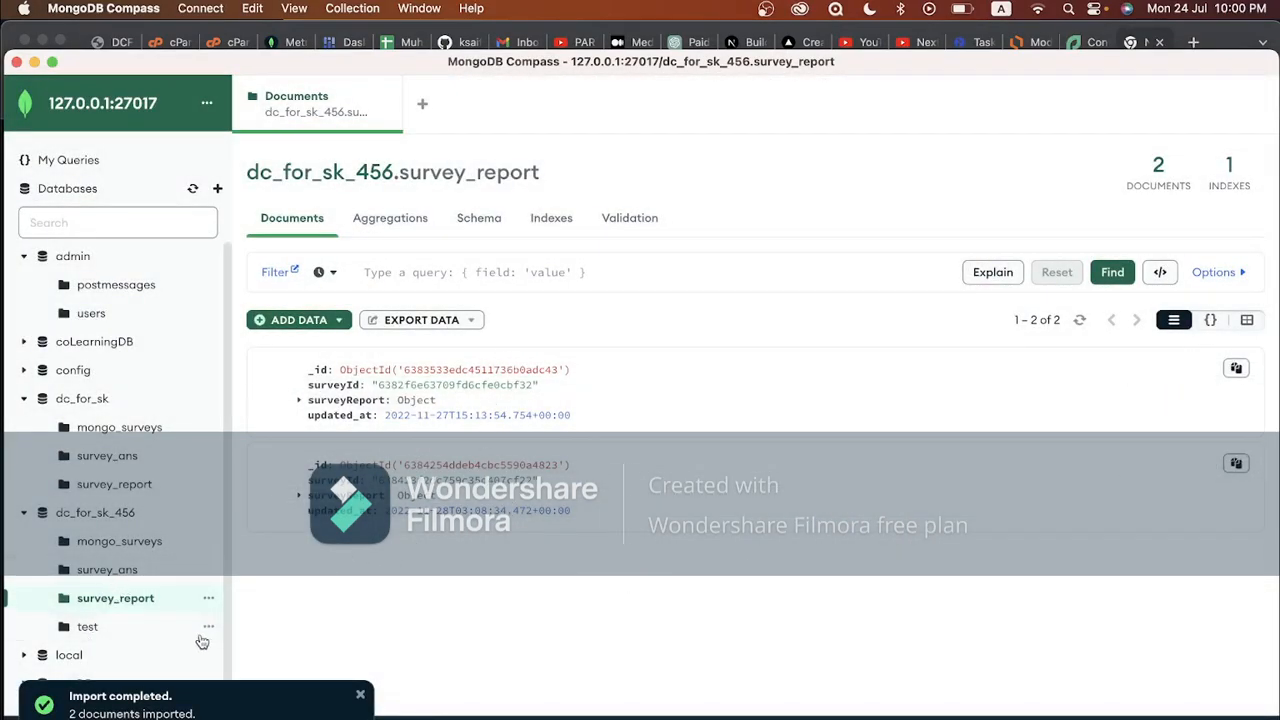
pyautogui.scroll(-1, 195, 632)
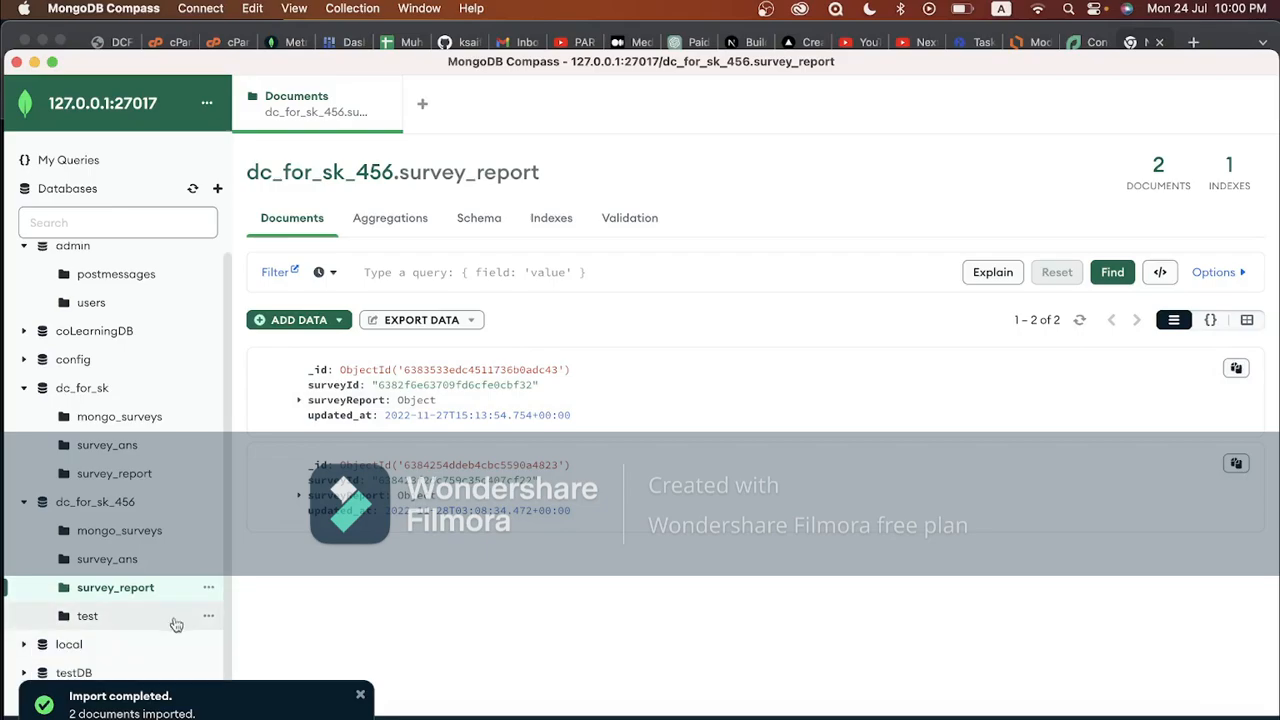
# Drop the test collection from dc_for_sk_456, confirming with its name, then expand the mongosh shell
pyautogui.click(208, 616)
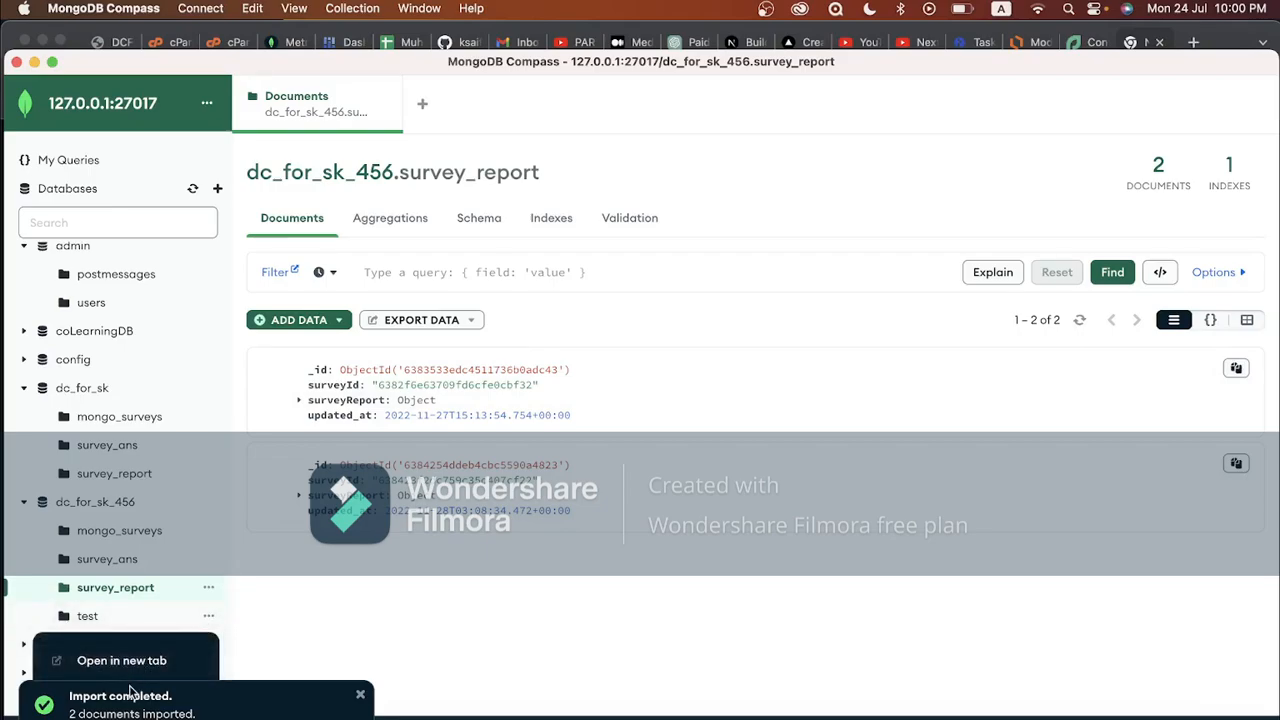
pyautogui.click(360, 697)
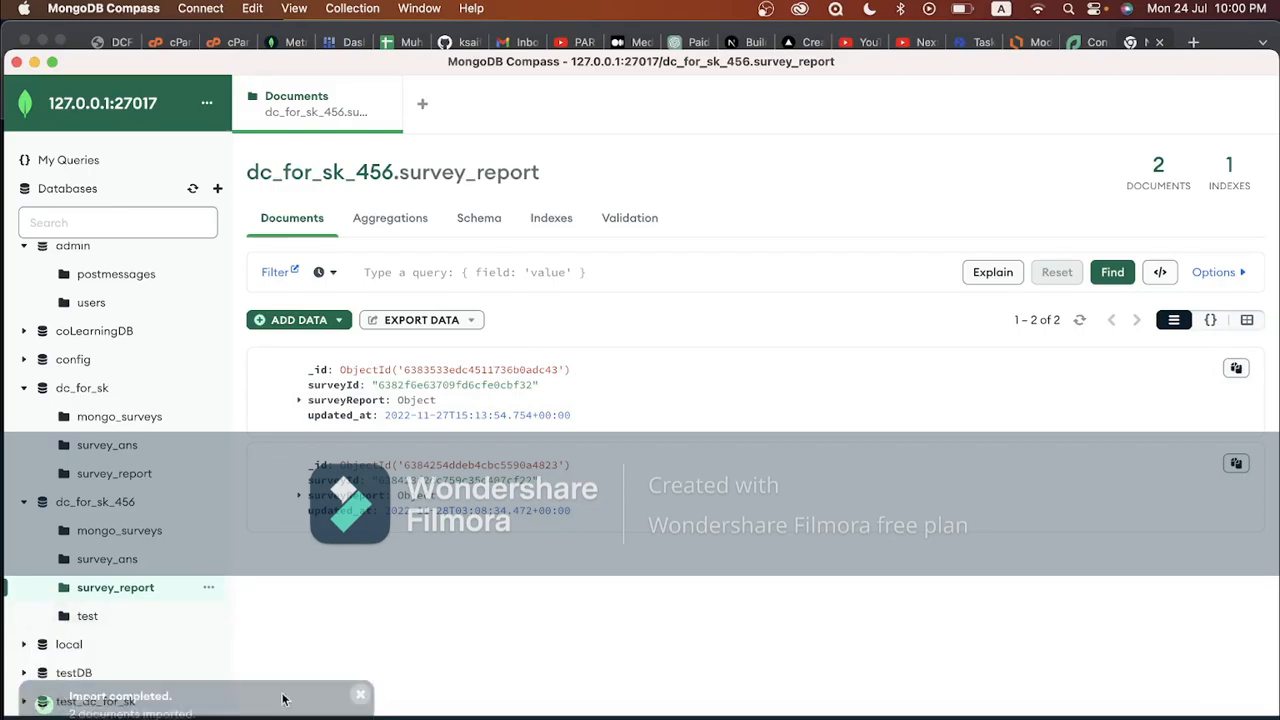
pyautogui.click(208, 587)
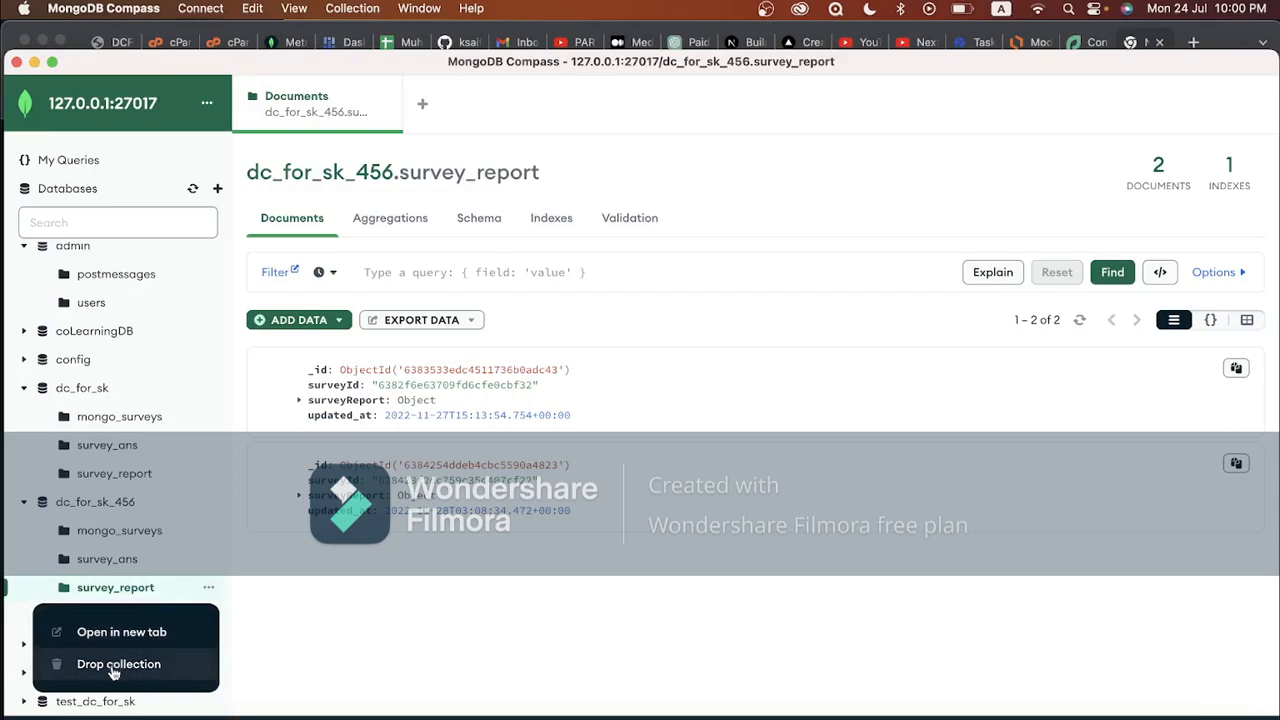
pyautogui.click(299, 588)
pyautogui.click(208, 616)
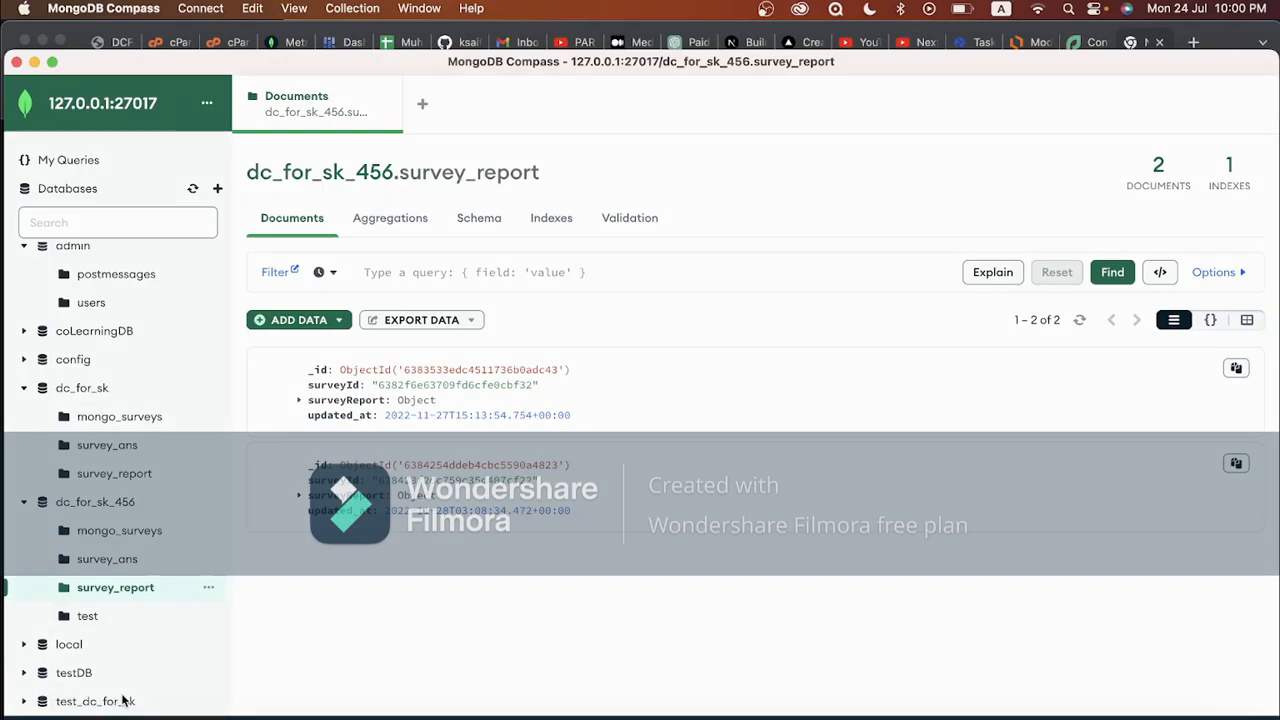
pyautogui.write('test')
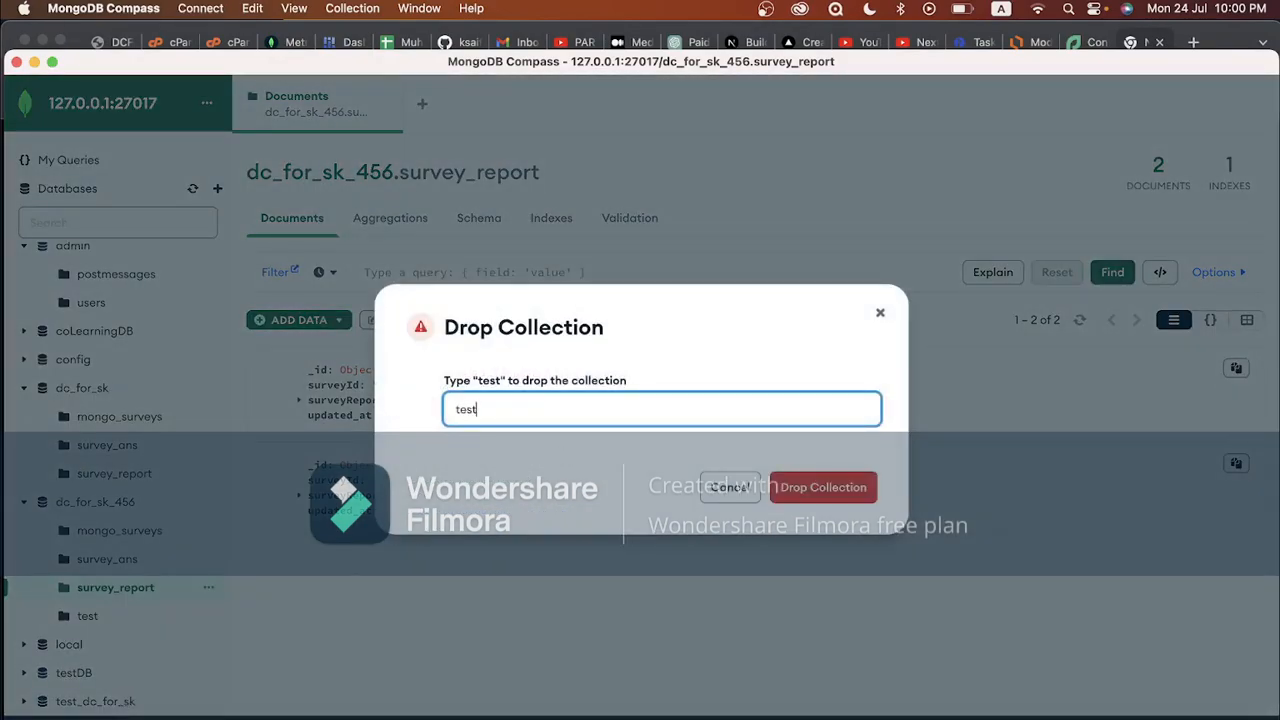
pyautogui.click(862, 487)
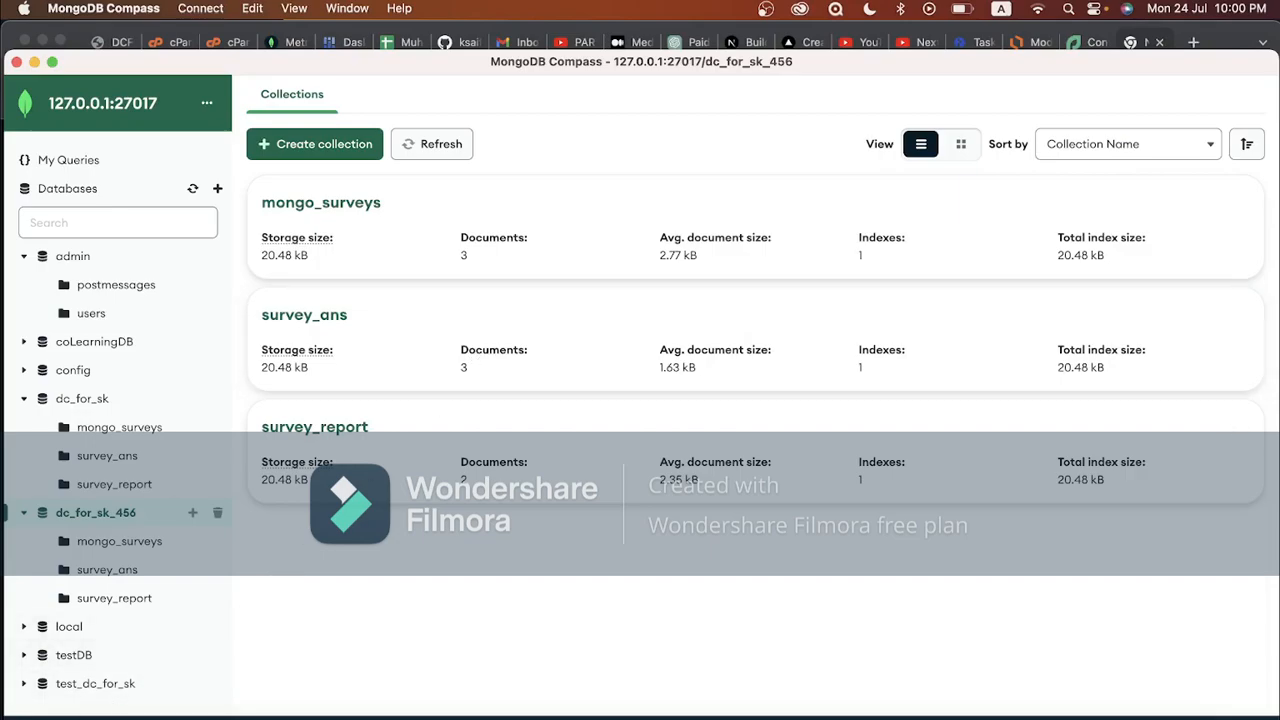
pyautogui.click(112, 718)
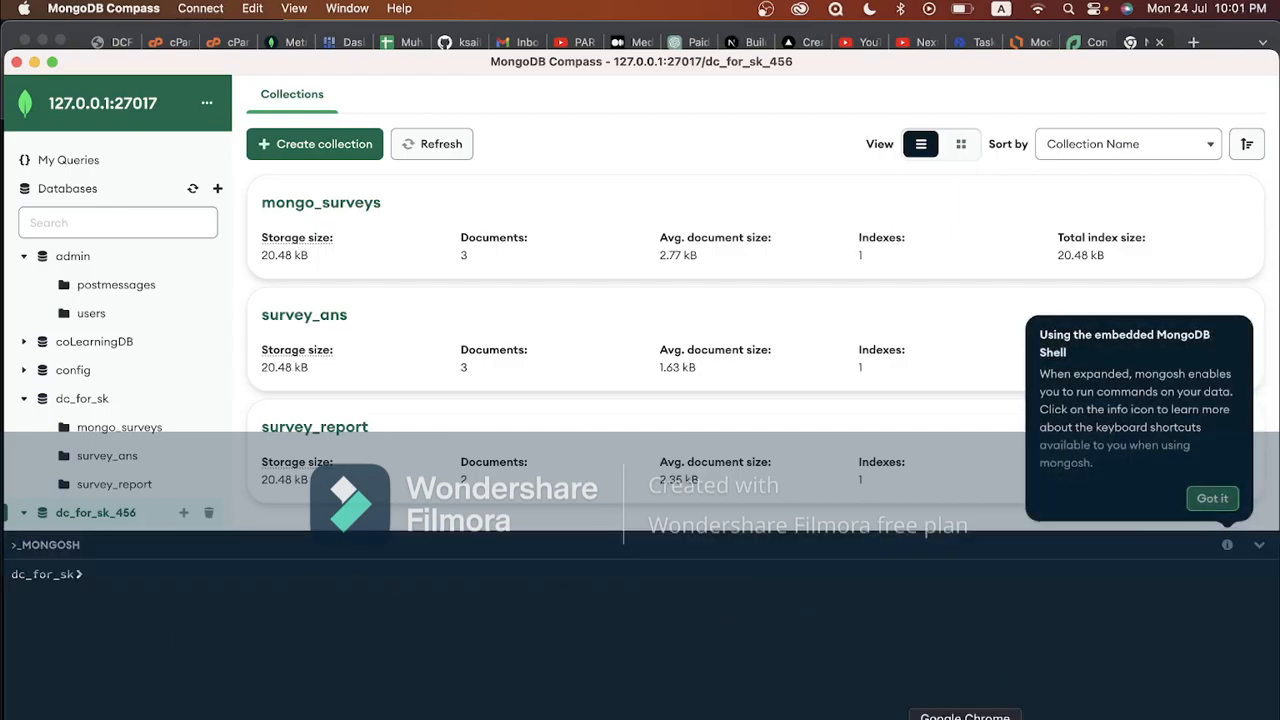
# In Chrome, search Google for 'how to create a user in mongodb'
pyautogui.click(965, 716)
pyautogui.write('h')
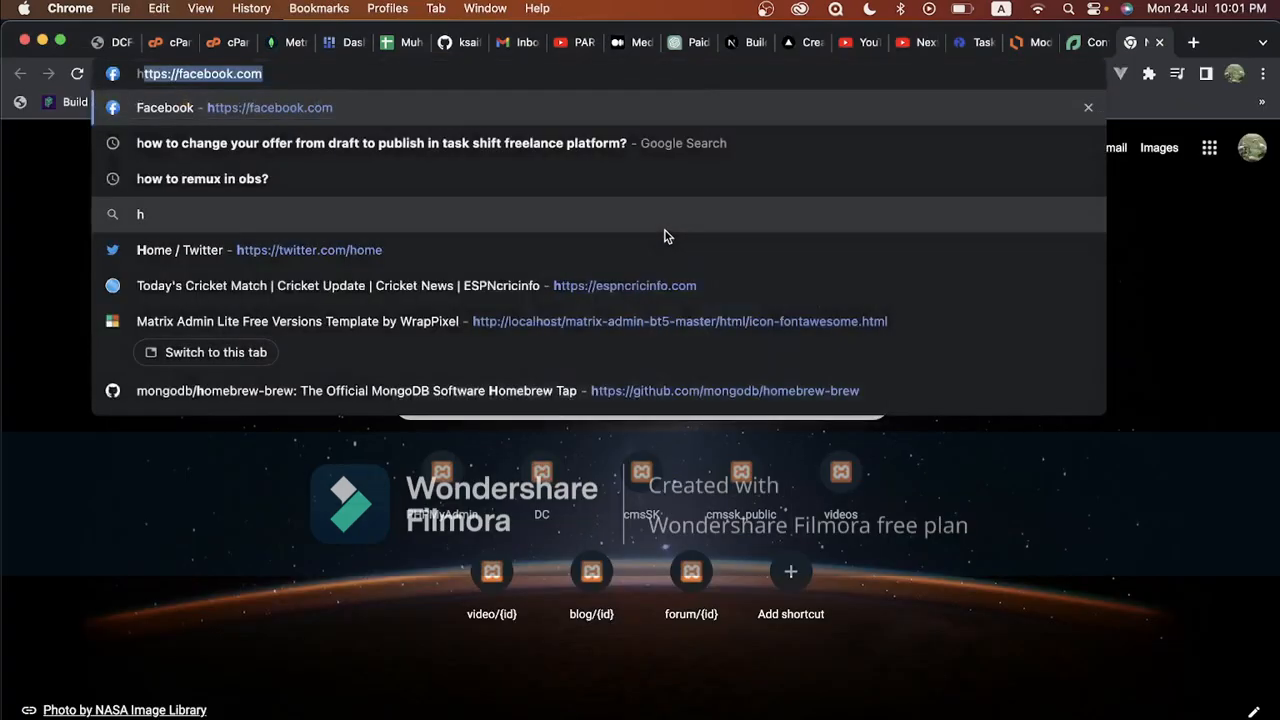
pyautogui.write('ow to create ')
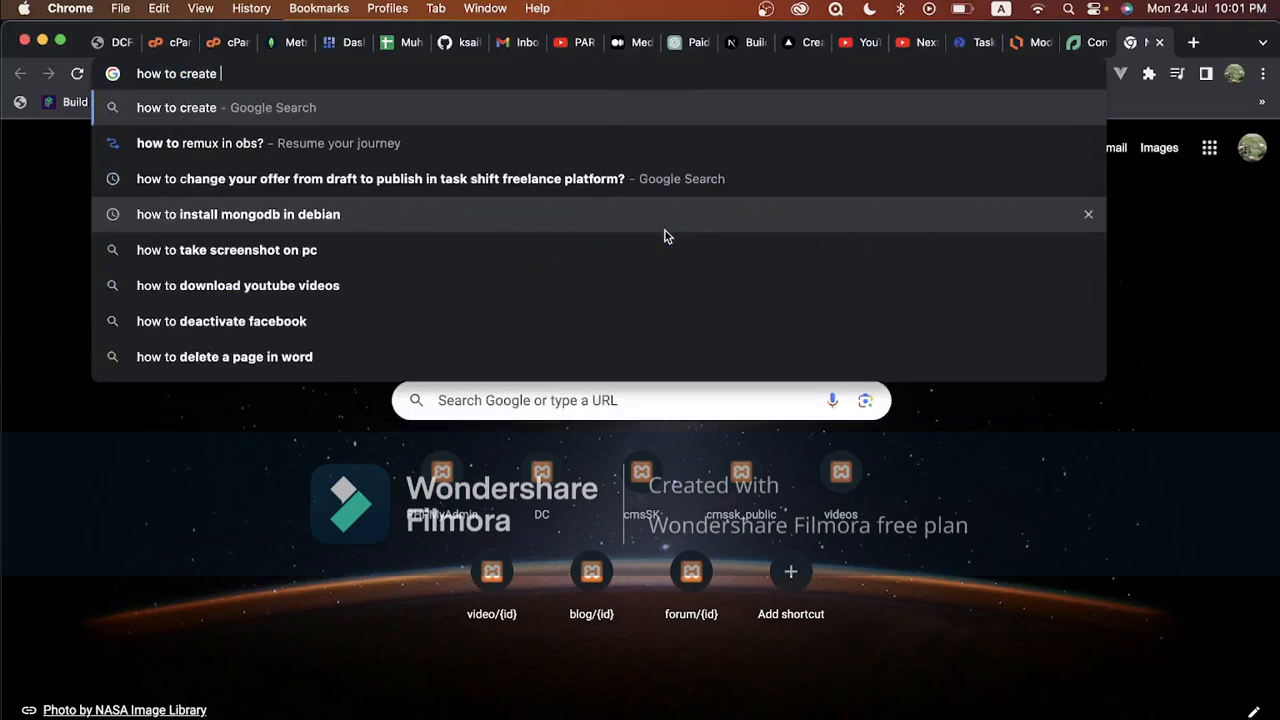
pyautogui.write('a user in ')
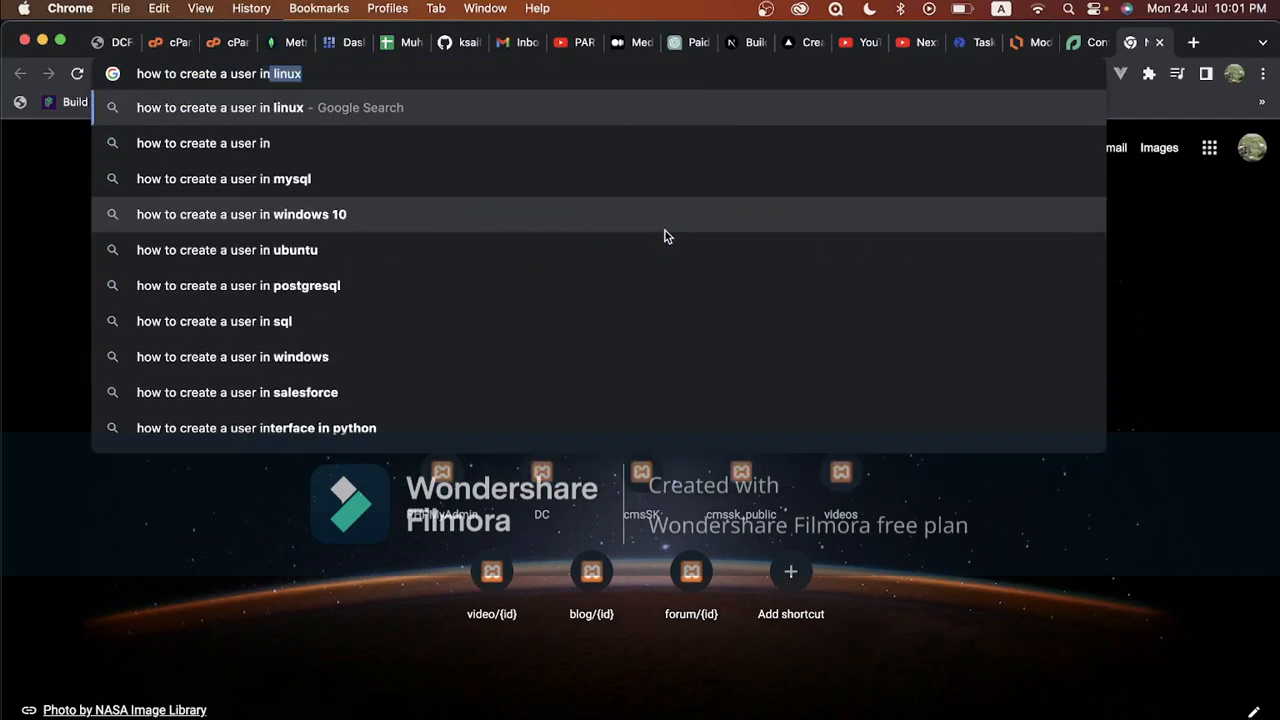
pyautogui.write('mongodb')
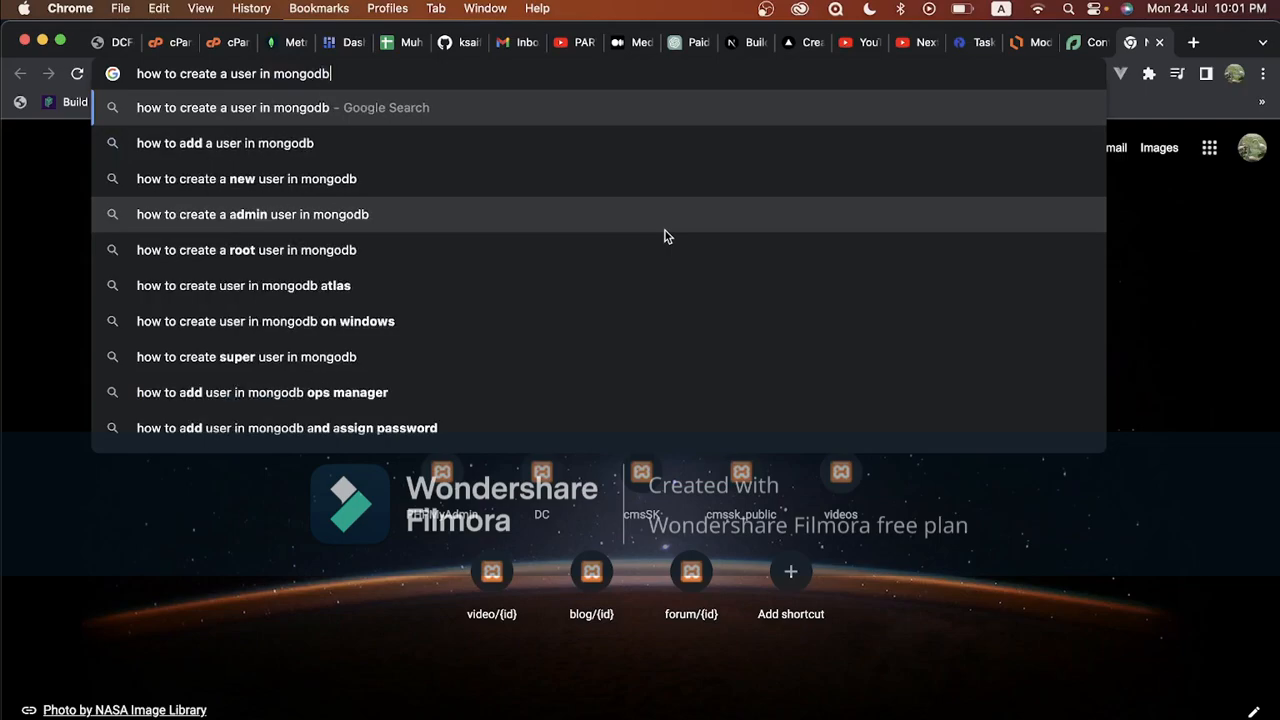
pyautogui.press('Return')
pyautogui.scroll(-1, 665, 230)
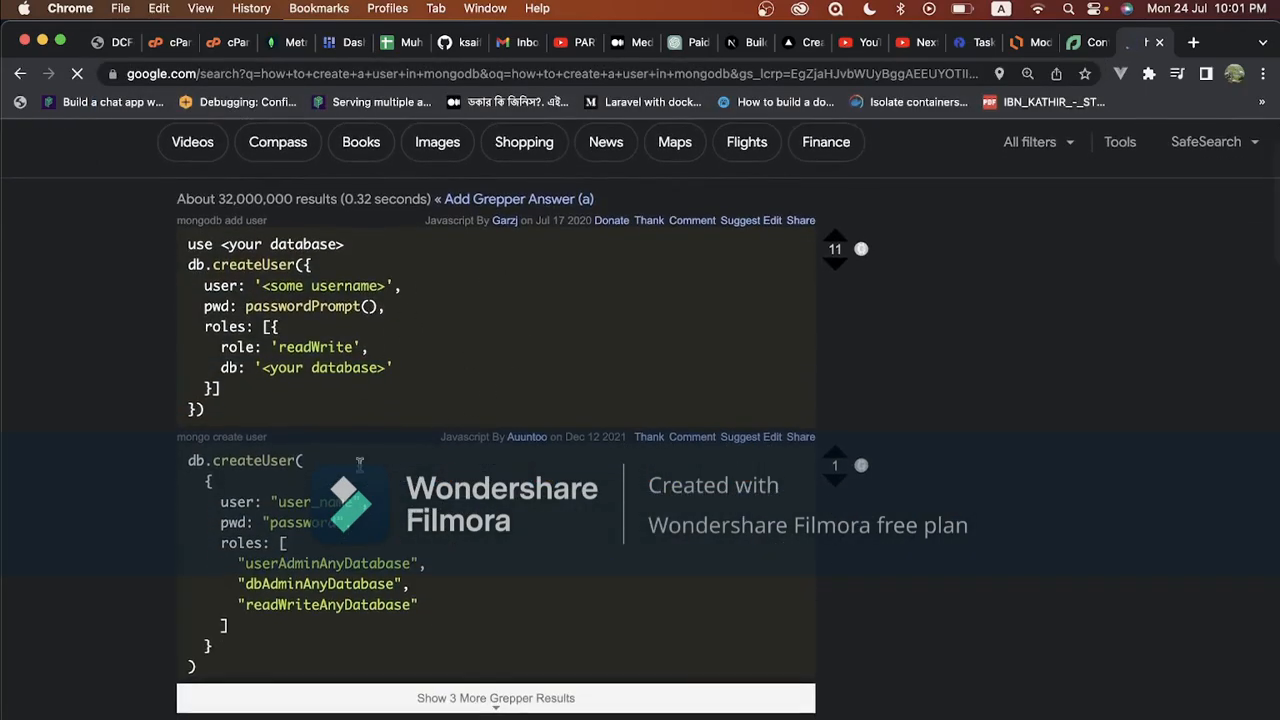
pyautogui.scroll(-3, 378, 445)
pyautogui.scroll(-5, 378, 445)
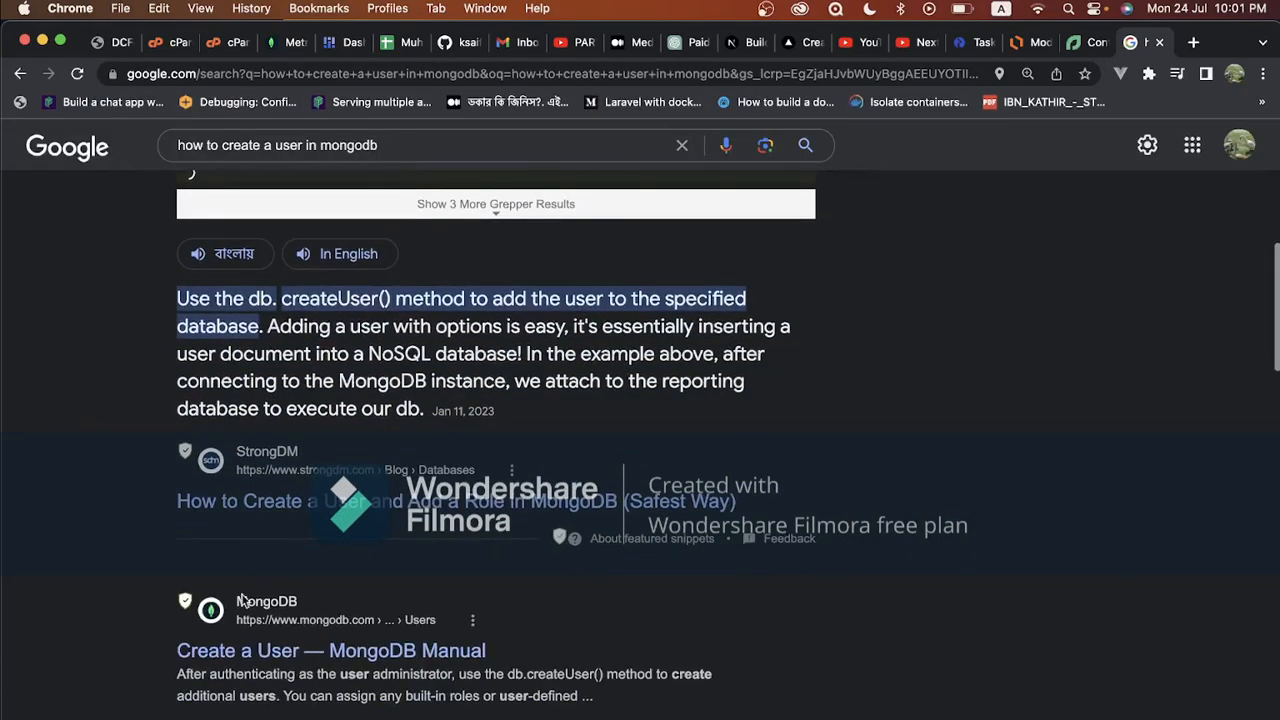
# Read the db.createUser example on the MongoDB manual's Create a User page, then return to Compass
pyautogui.click(308, 657)
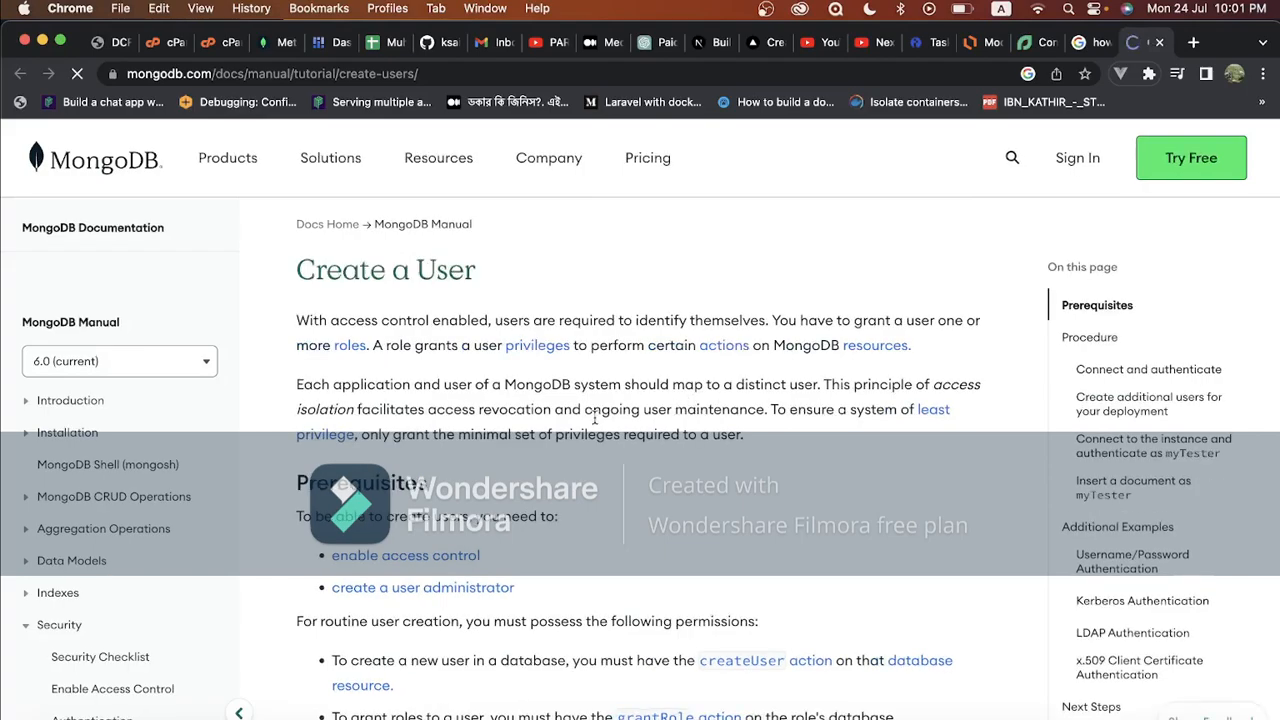
pyautogui.scroll(-5, 505, 364)
pyautogui.scroll(-10, 505, 366)
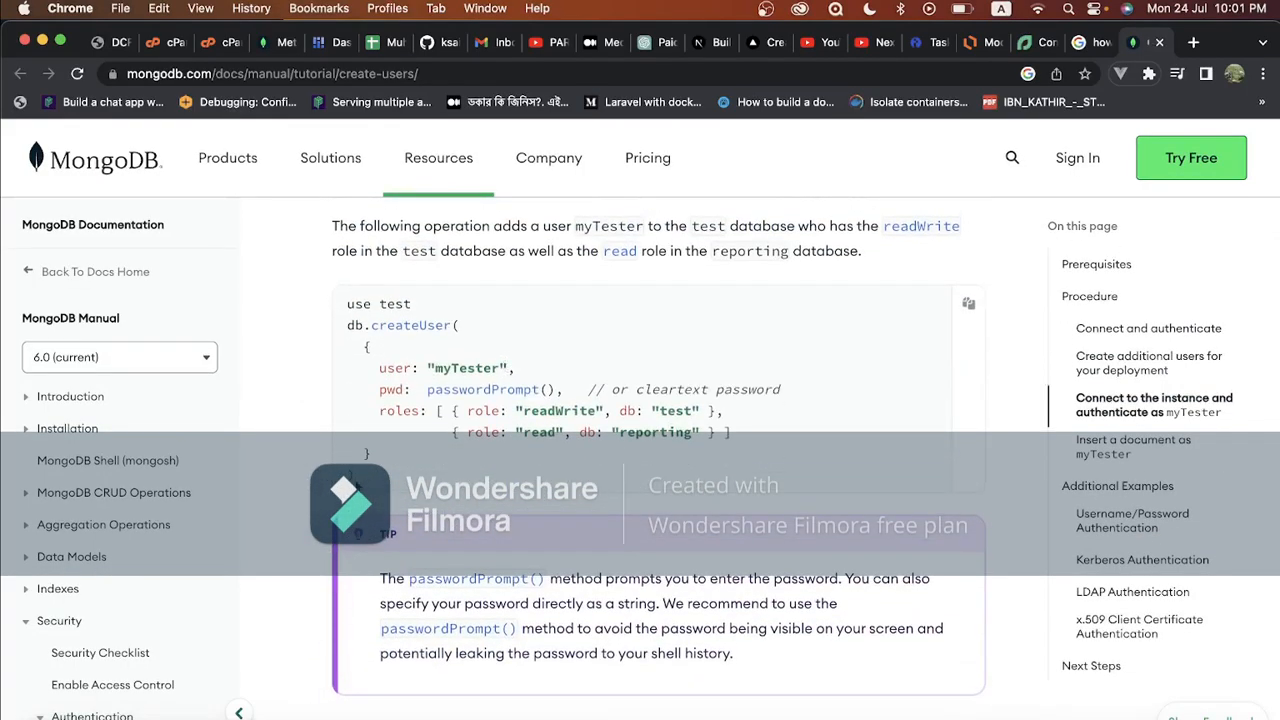
pyautogui.moveTo(357, 480); pyautogui.dragTo(347, 328)
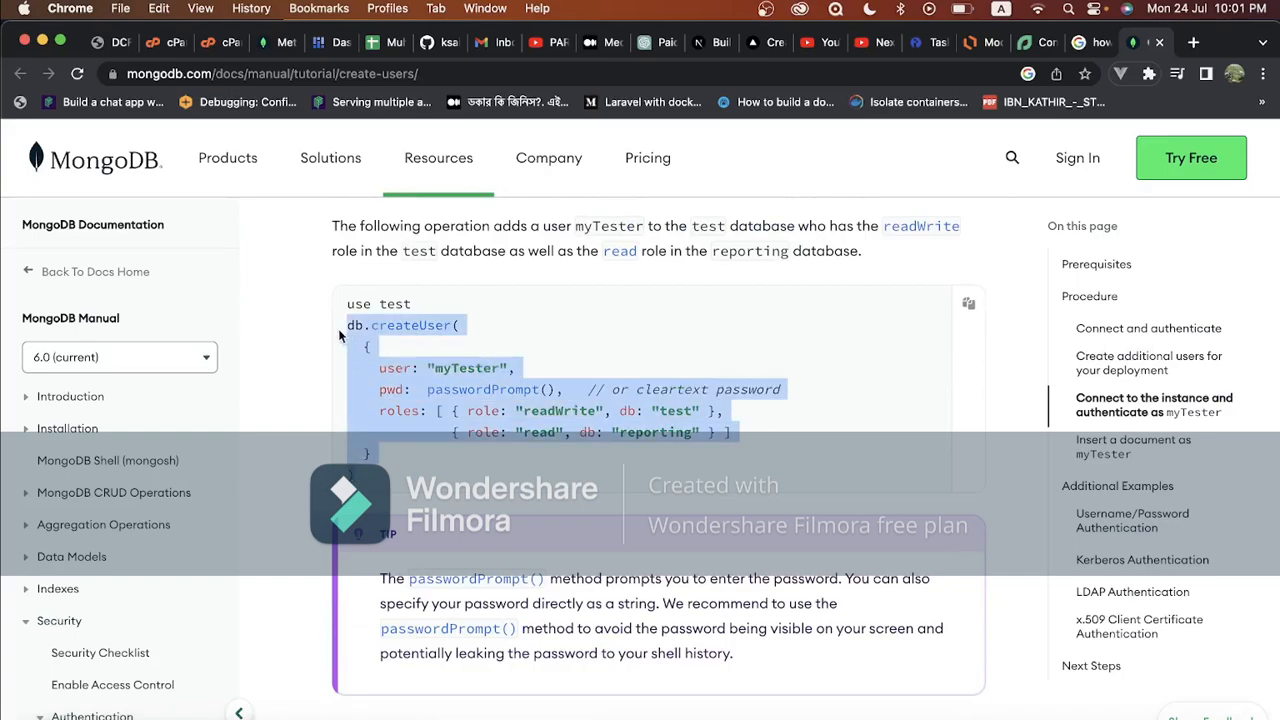
pyautogui.click(489, 398)
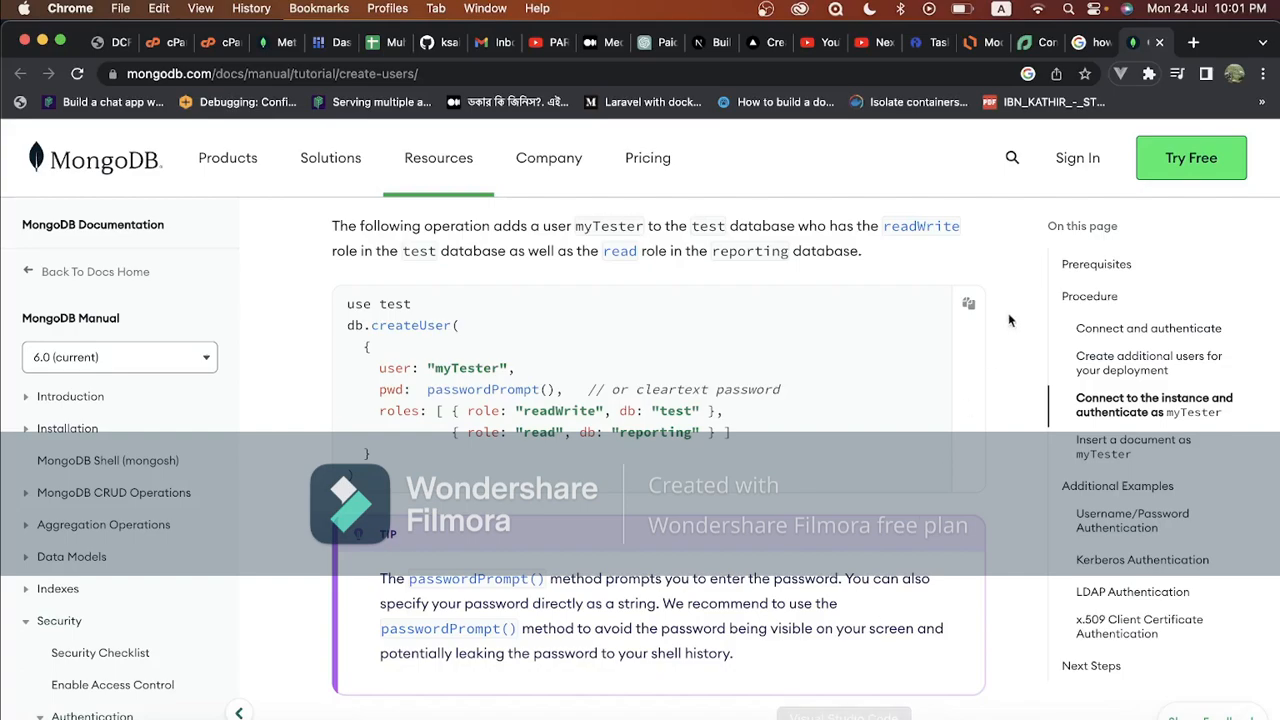
pyautogui.click(1051, 719)
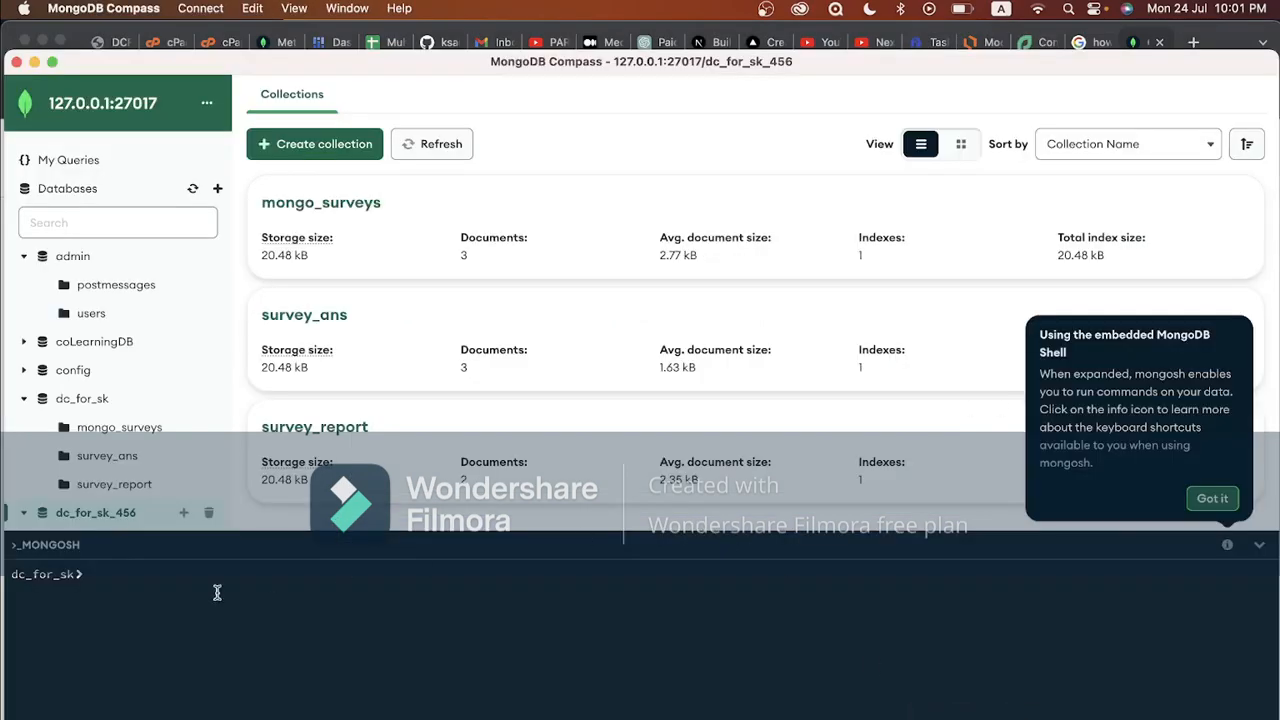
# Switch the embedded mongosh shell to the dc_for_sk_456 database with 'use dc_for_sk_456'
pyautogui.click(155, 613)
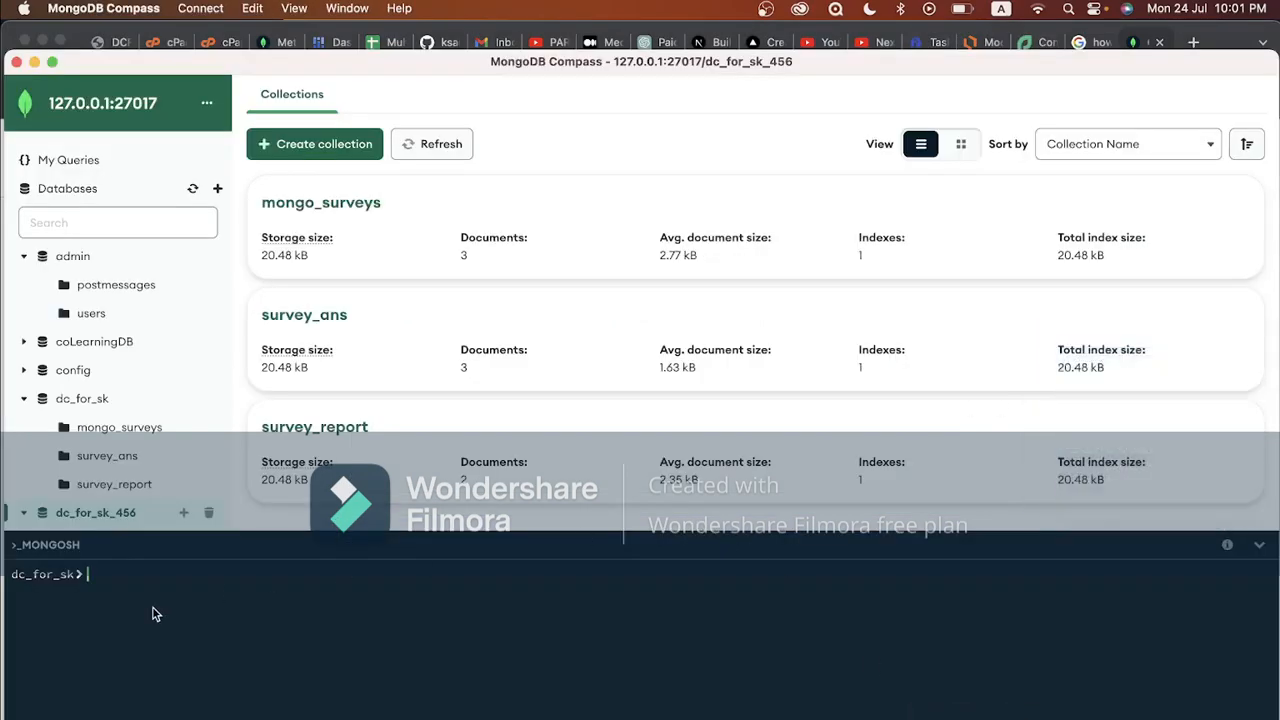
pyautogui.moveTo(74, 577); pyautogui.dragTo(11, 577)
pyautogui.click(152, 608)
pyautogui.write('use dc')
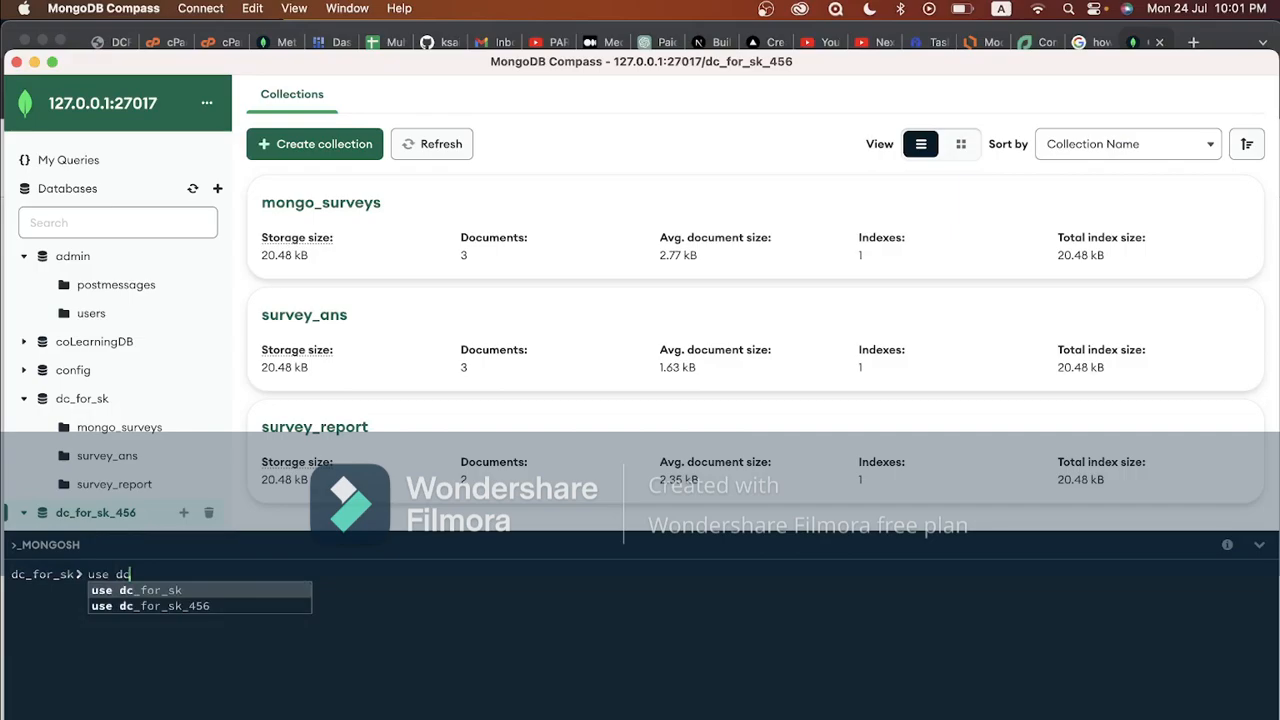
pyautogui.press('Down')
pyautogui.press('Tab')
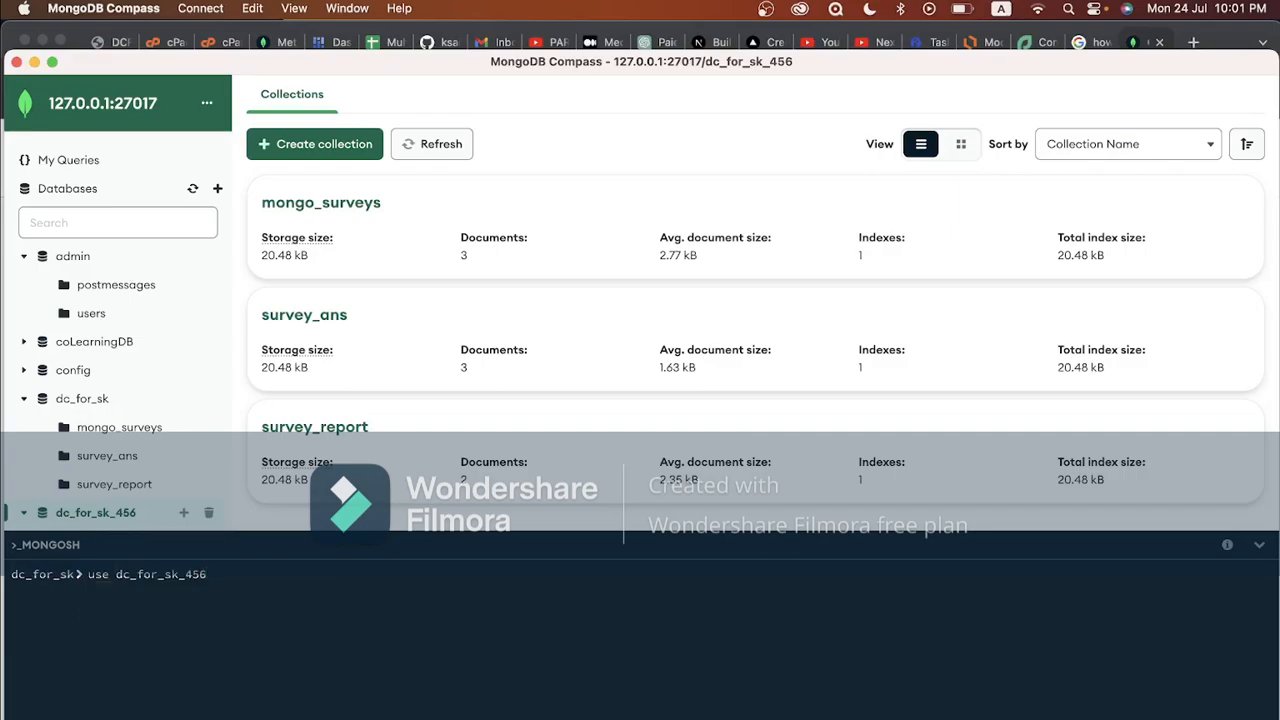
pyautogui.press('Return')
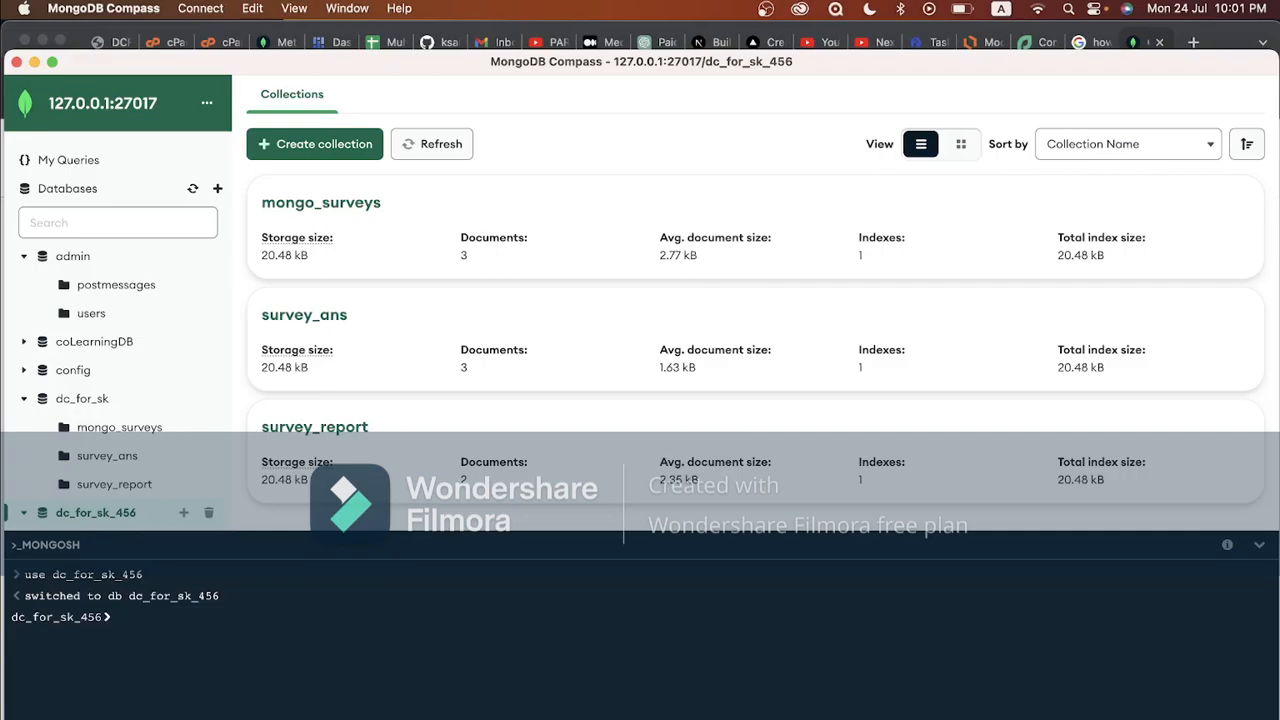
# Begin a db.createUser( command in the shell, following the createUser example in the docs
pyautogui.press('super+Tab')
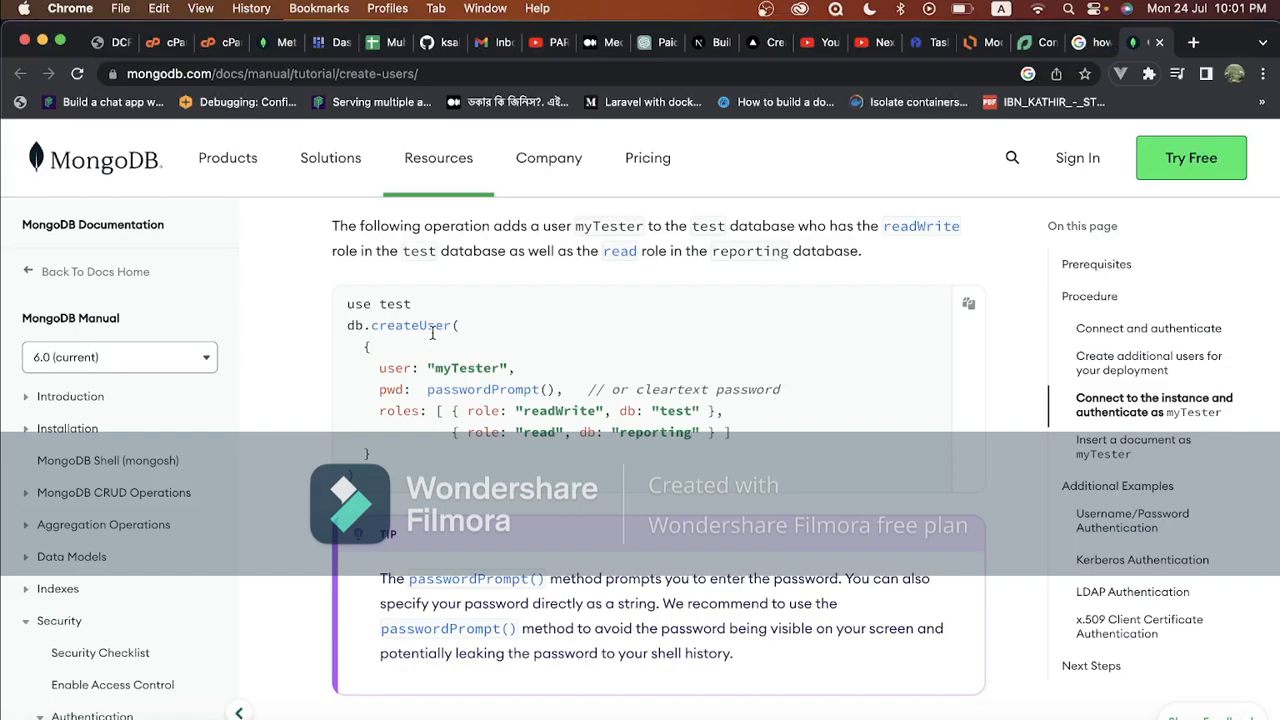
pyautogui.press('super+Tab')
pyautogui.write('db.createUser(')
pyautogui.press('super+Tab')
pyautogui.moveTo(372, 455); pyautogui.dragTo(363, 337)
pyautogui.click(363, 338)
pyautogui.press('super+Tab')
# Add the admin username as the user field and an empty quoted pwd field
pyautogui.write("{user:'")
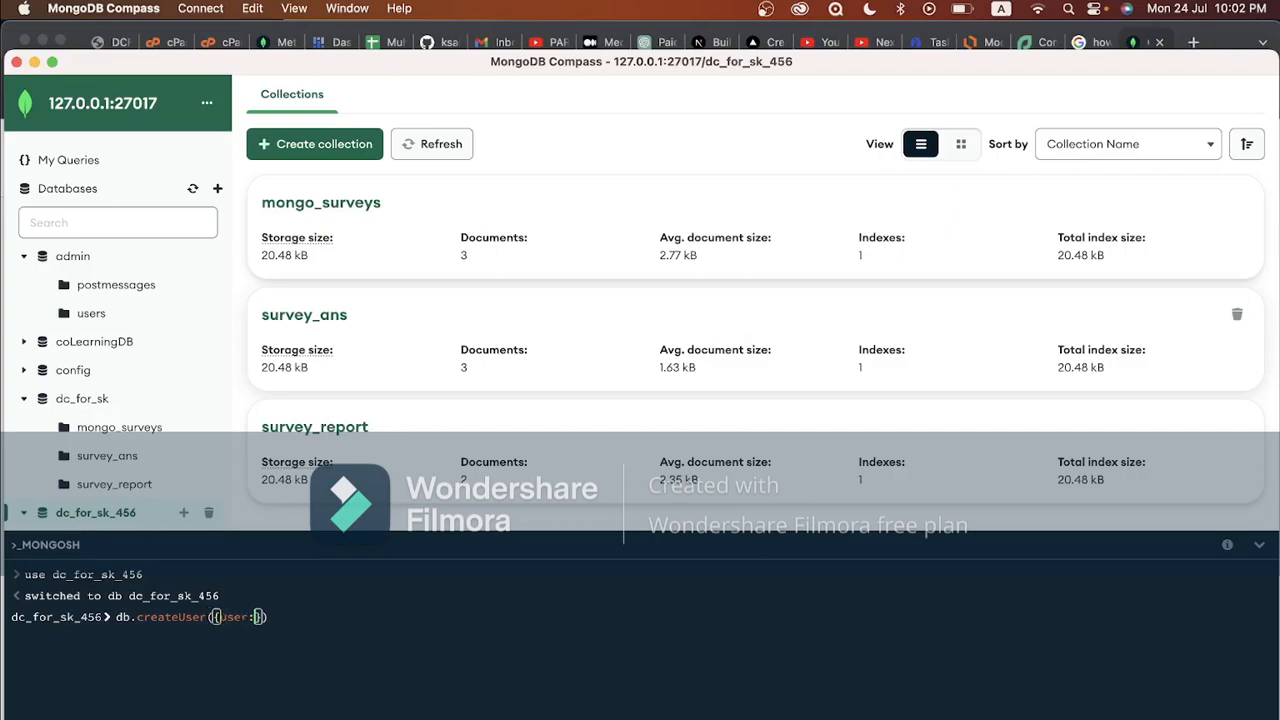
pyautogui.write("saif_admin_123',")
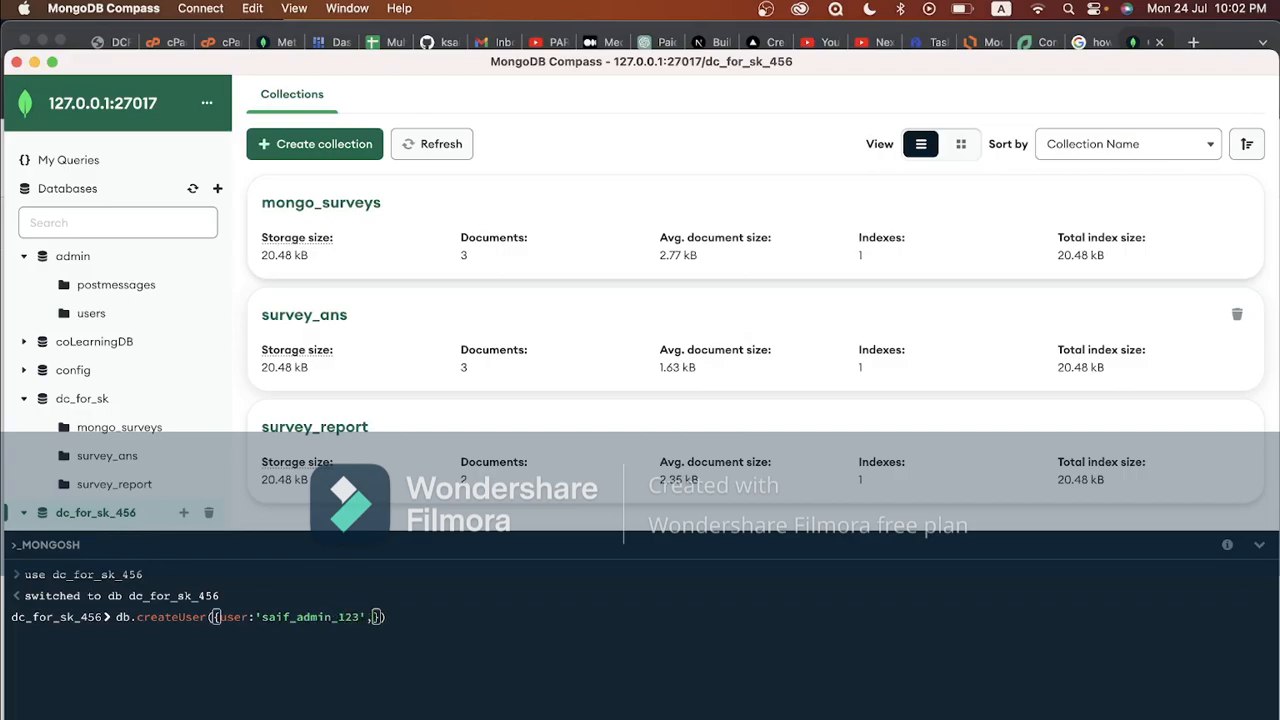
pyautogui.press('super+Tab')
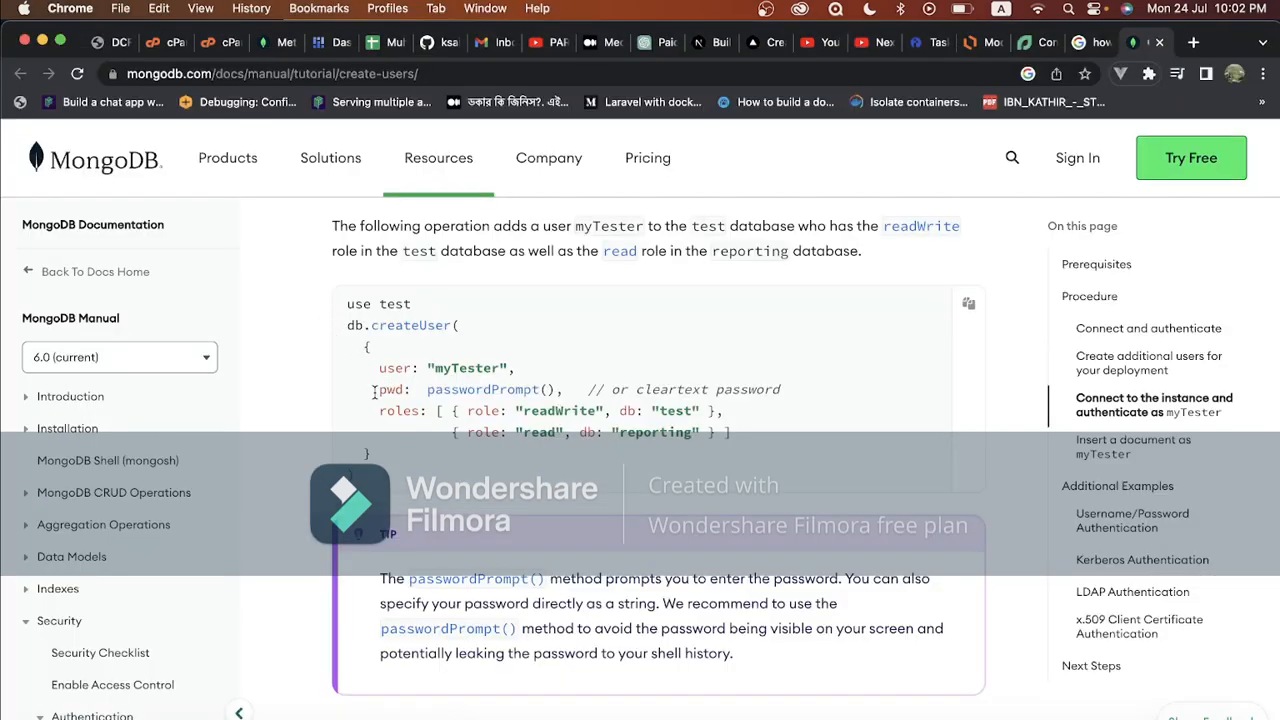
pyautogui.press('super+Tab')
pyautogui.write('pwd:')
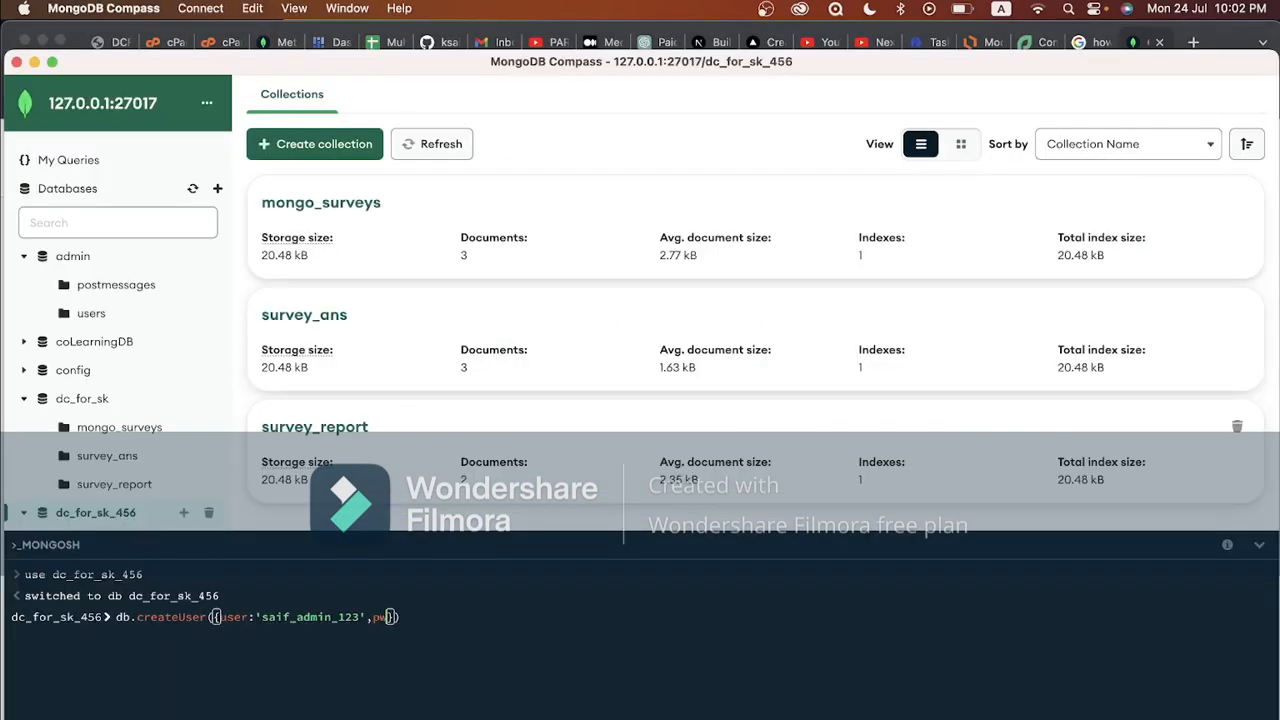
pyautogui.press('BackSpace')
pyautogui.write("'")
pyautogui.press('super+Tab')
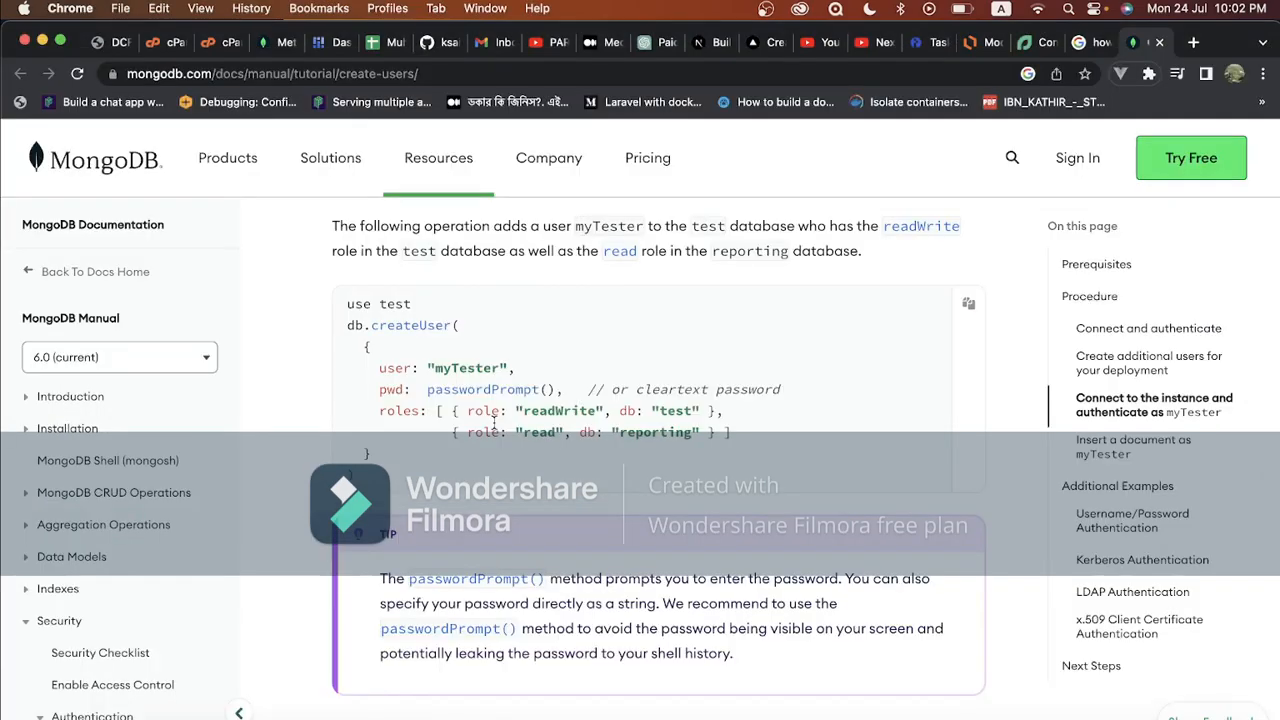
pyautogui.press('super+Tab')
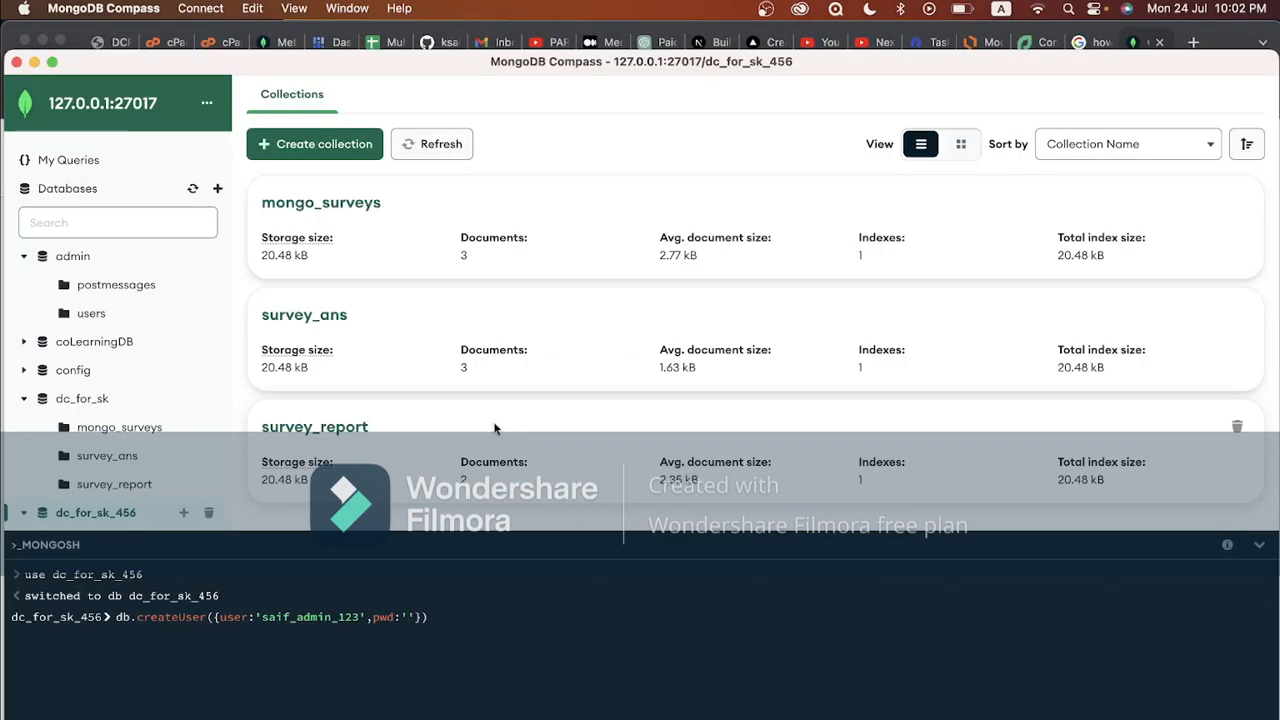
# Type the new user's password into the pwd field, checking the docs' password example
pyautogui.press('super+Tab')
pyautogui.moveTo(552, 389); pyautogui.dragTo(427, 391)
pyautogui.click(477, 393)
pyautogui.press('super+Tab')
pyautogui.write('dc_for_sk_456')
pyautogui.press('Right')
pyautogui.write(',')
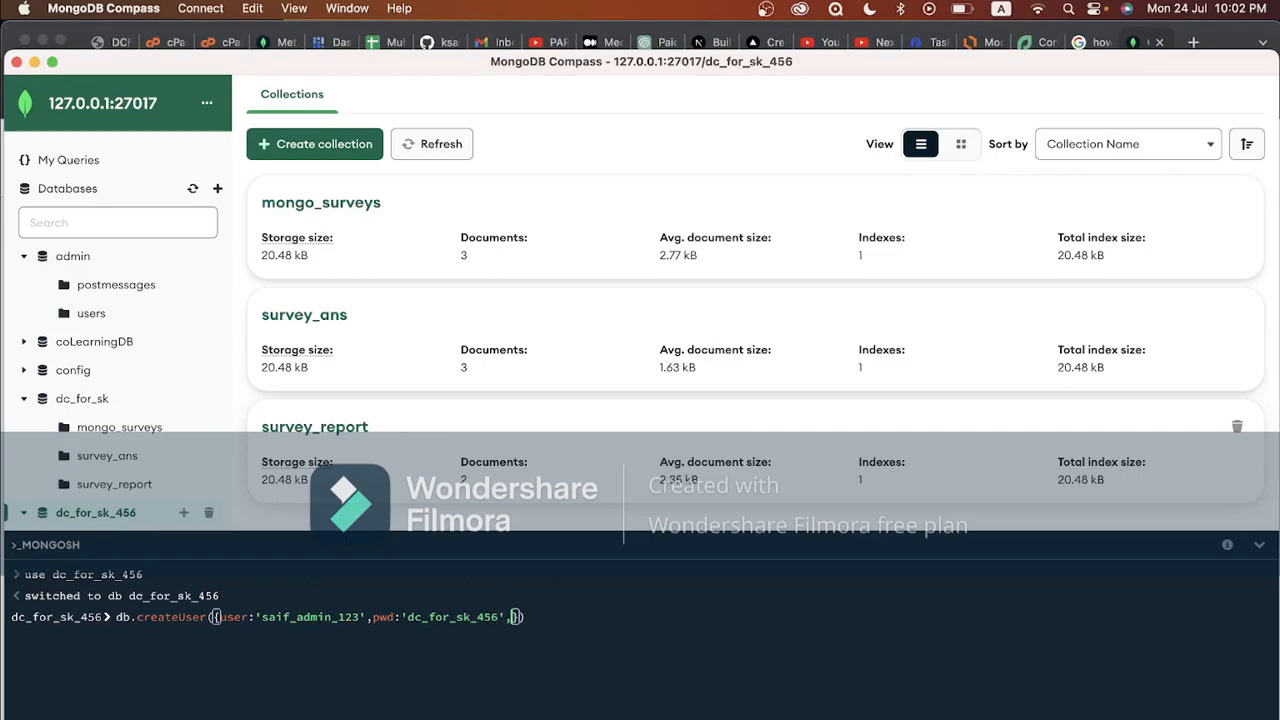
# Start the roles array with a role entry of 'readWrite', copying the docs format
pyautogui.press('super+Tab')
pyautogui.moveTo(380, 411); pyautogui.dragTo(419, 411)
pyautogui.press('super+Tab')
pyautogui.write('roles:[')
pyautogui.press('super+Tab')
pyautogui.press('super+Tab')
pyautogui.write('{')
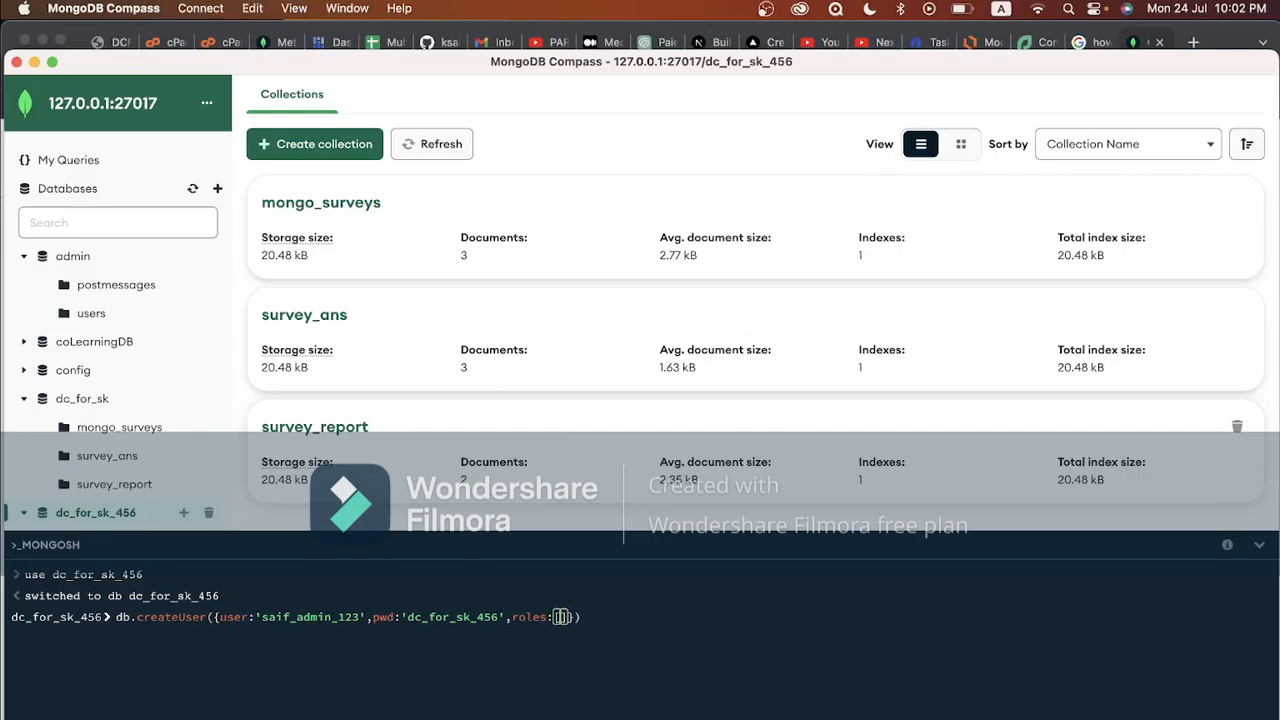
pyautogui.press('super+Tab')
pyautogui.press('super+Tab')
# Add a db field to the readWrite role, temporarily set to 'test' like the docs
pyautogui.press('super+Tab')
pyautogui.press('super+Tab')
pyautogui.write("role:'readWri")
pyautogui.press('super+Tab')
pyautogui.press('super+Tab')
pyautogui.write('te')
pyautogui.press('Right')
pyautogui.write(',')
pyautogui.press('super+Tab')
pyautogui.press('super+Tab')
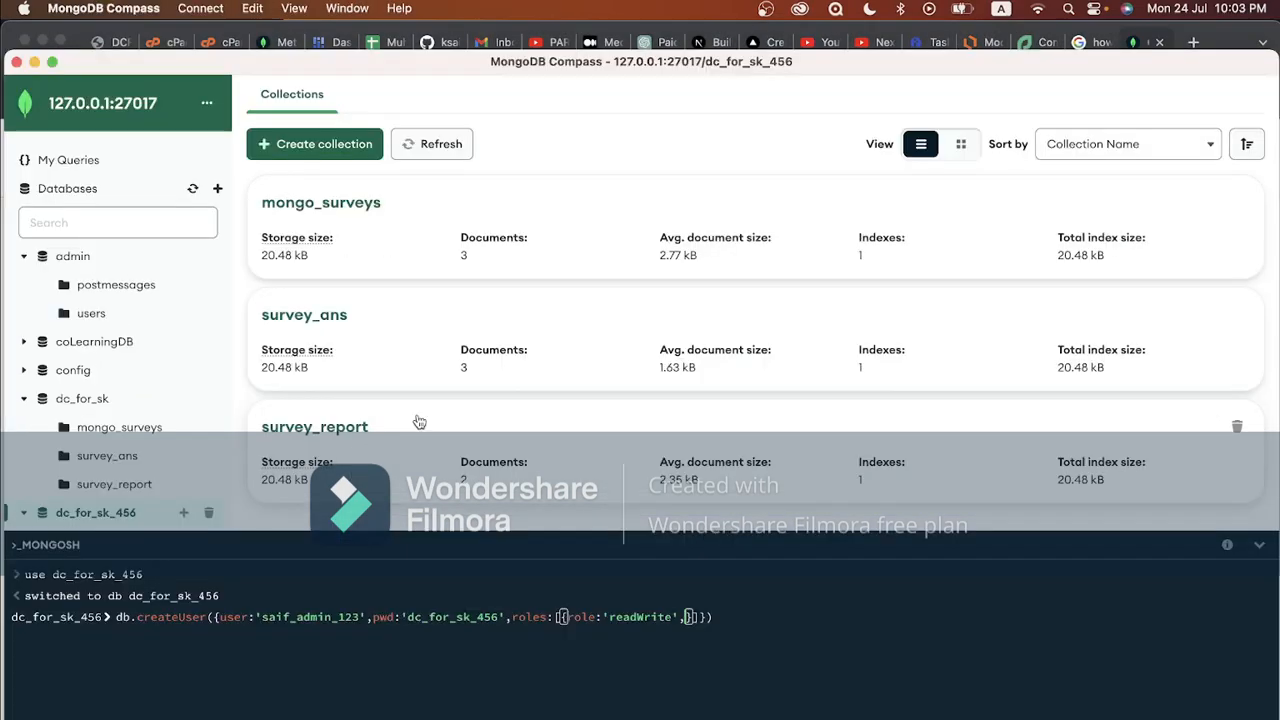
pyautogui.write('db:')
pyautogui.press('super+Tab')
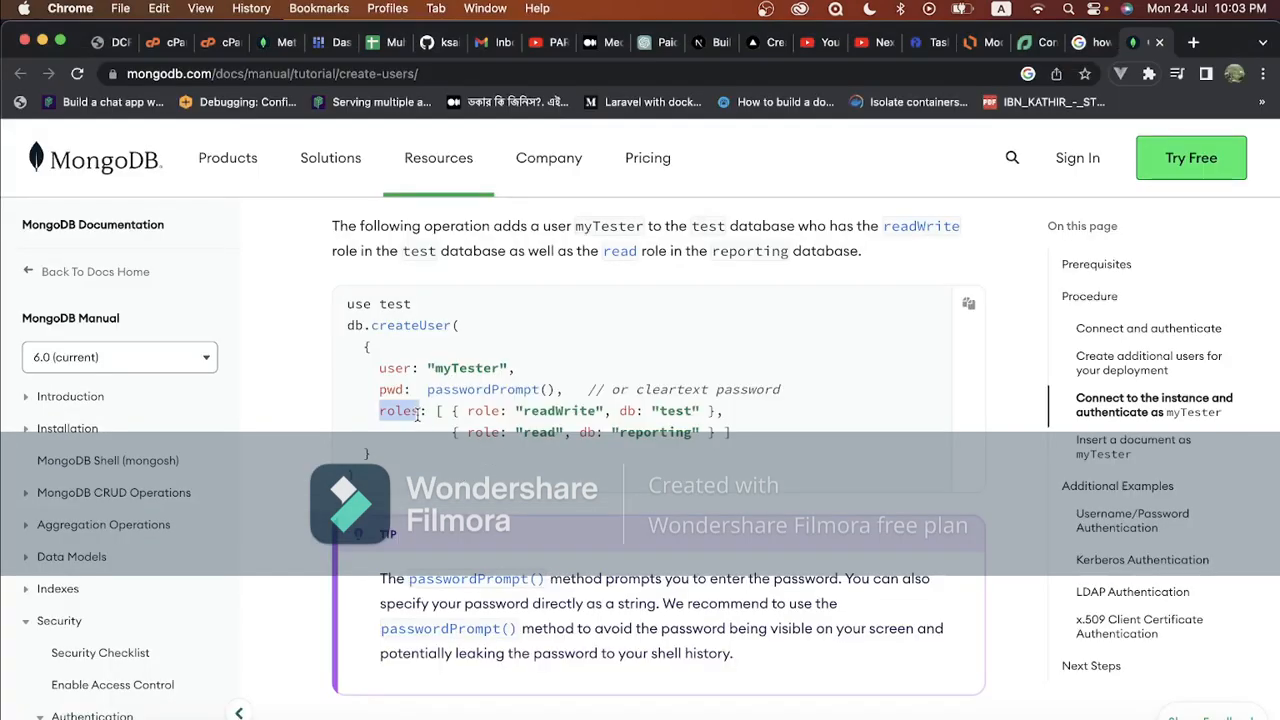
pyautogui.press('super+Tab')
pyautogui.write(":'tes")
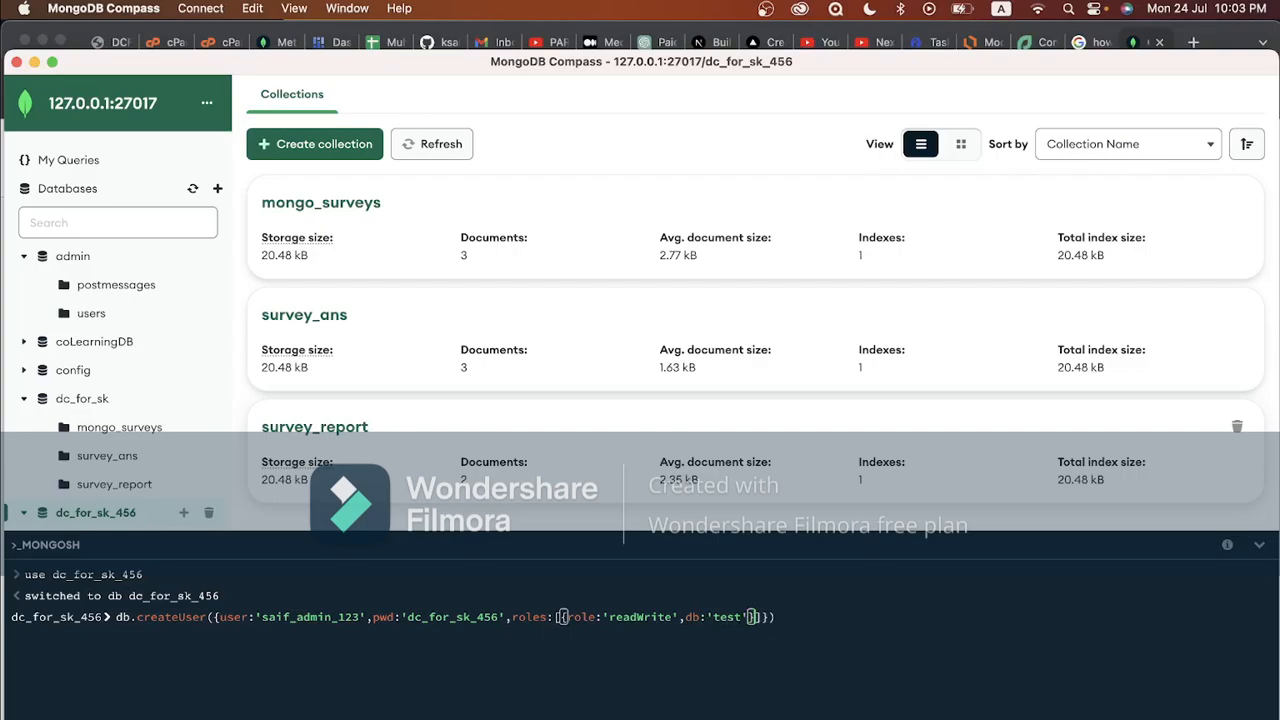
pyautogui.write(',{')
pyautogui.press('super+Tab')
pyautogui.press('super+Tab')
# Add a second role entry with role 'read' and a db field from the docs example
pyautogui.write('{ role:')
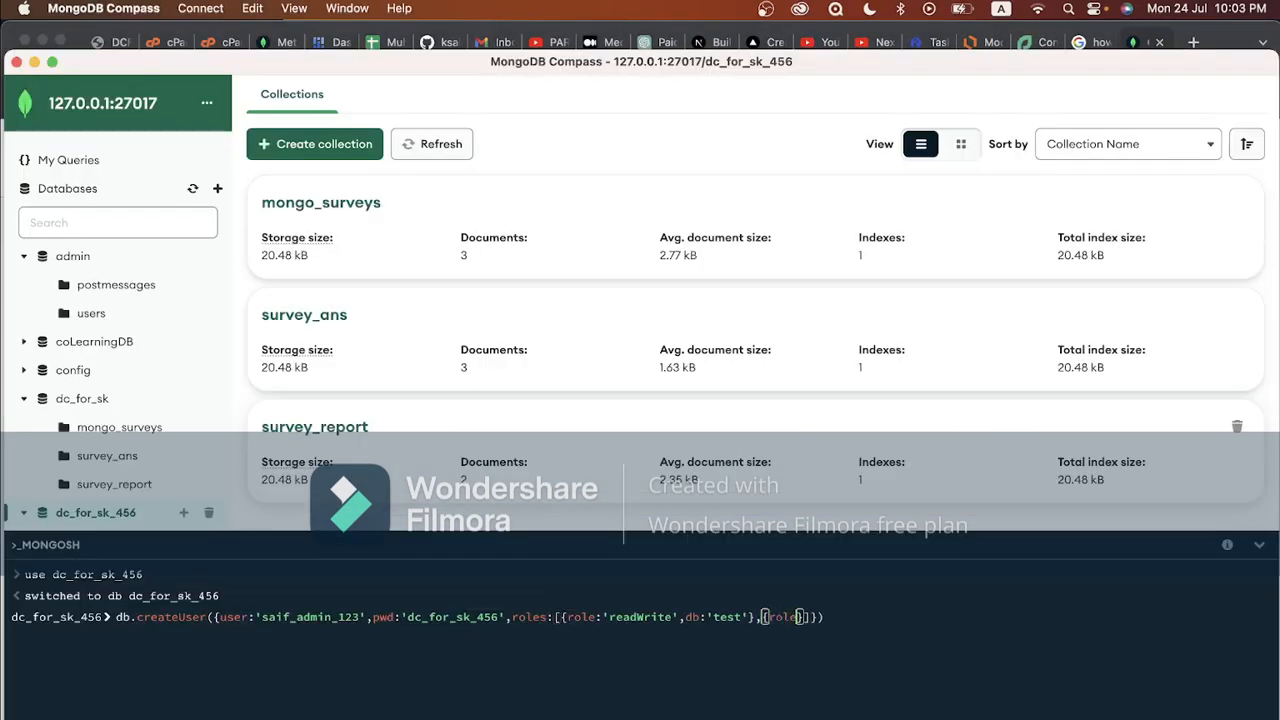
pyautogui.press('super+Tab')
pyautogui.press('super+Tab')
pyautogui.write("'read'")
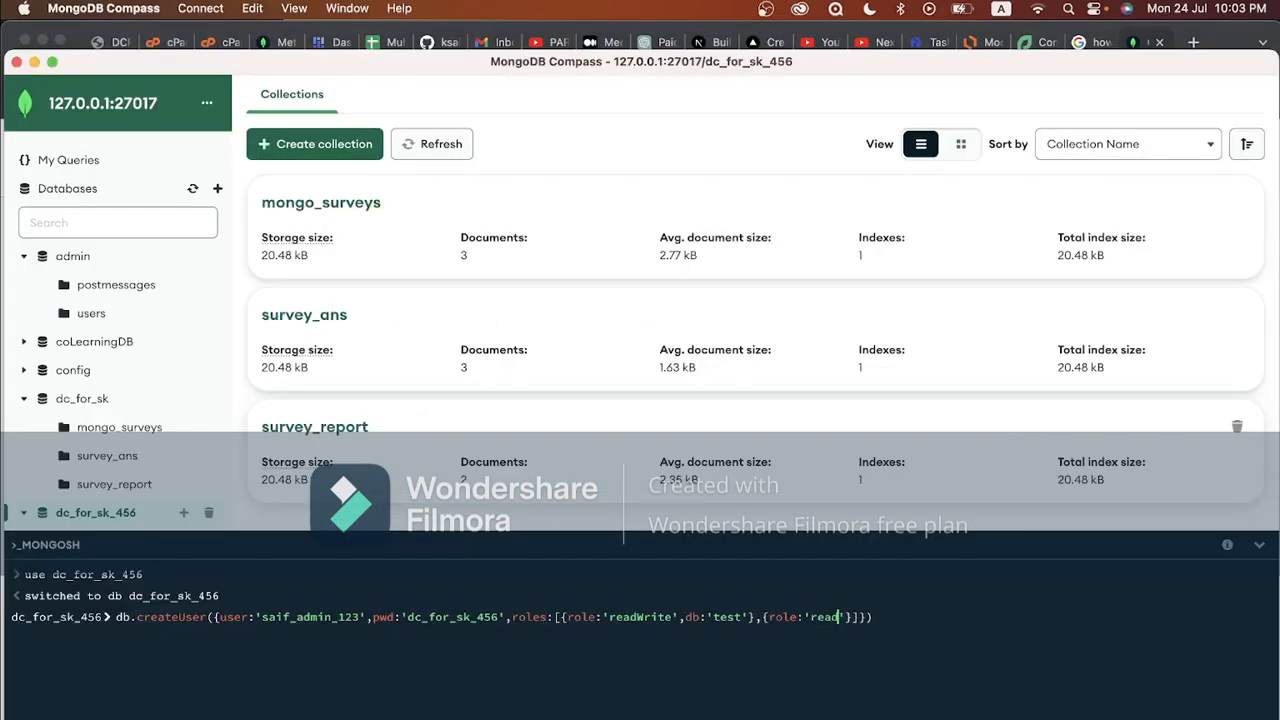
pyautogui.press('super+Tab')
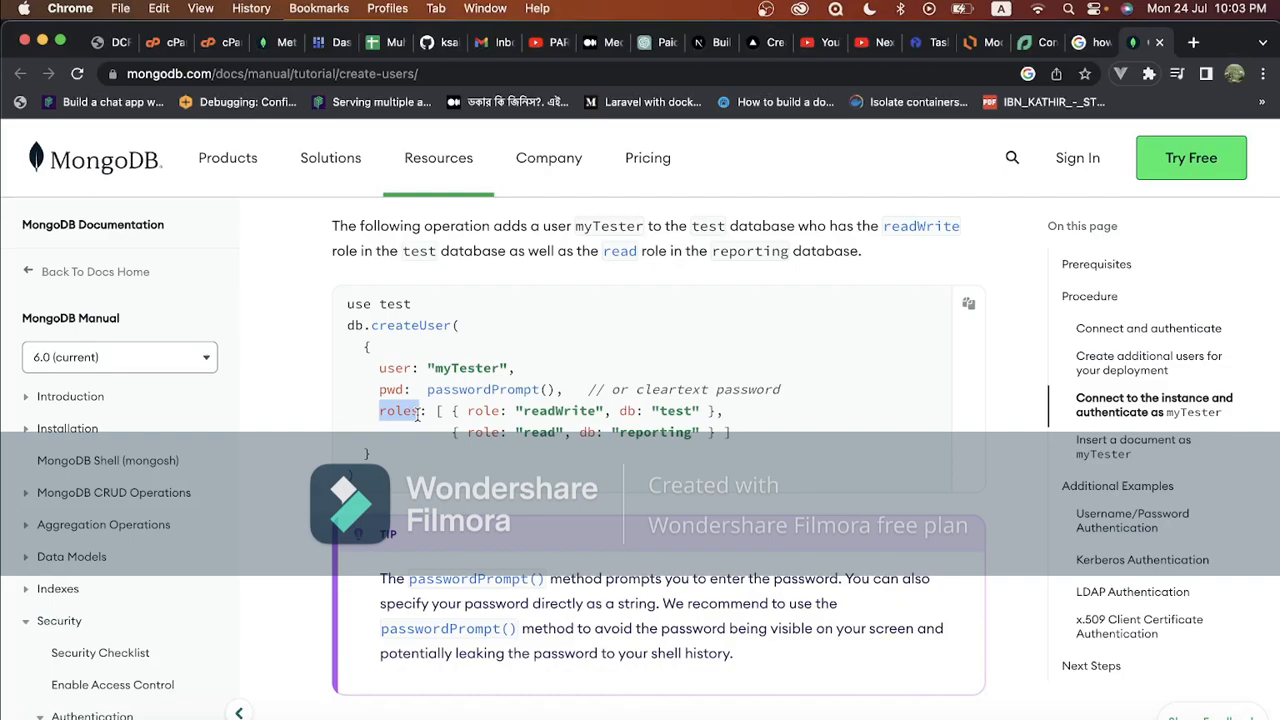
pyautogui.press('super+Tab')
pyautogui.write(',db')
# Drop the extra read role, set the readWrite db to 'dc_for_sk_456', and run createUser for { ok: 1 }
pyautogui.press('Left')
pyautogui.press('Left')
pyautogui.press('Left')
pyautogui.press('Left')
pyautogui.press('Left')
pyautogui.press('Left')
pyautogui.press('Left')
pyautogui.press('Left')
pyautogui.press('Left')
pyautogui.press('Left')
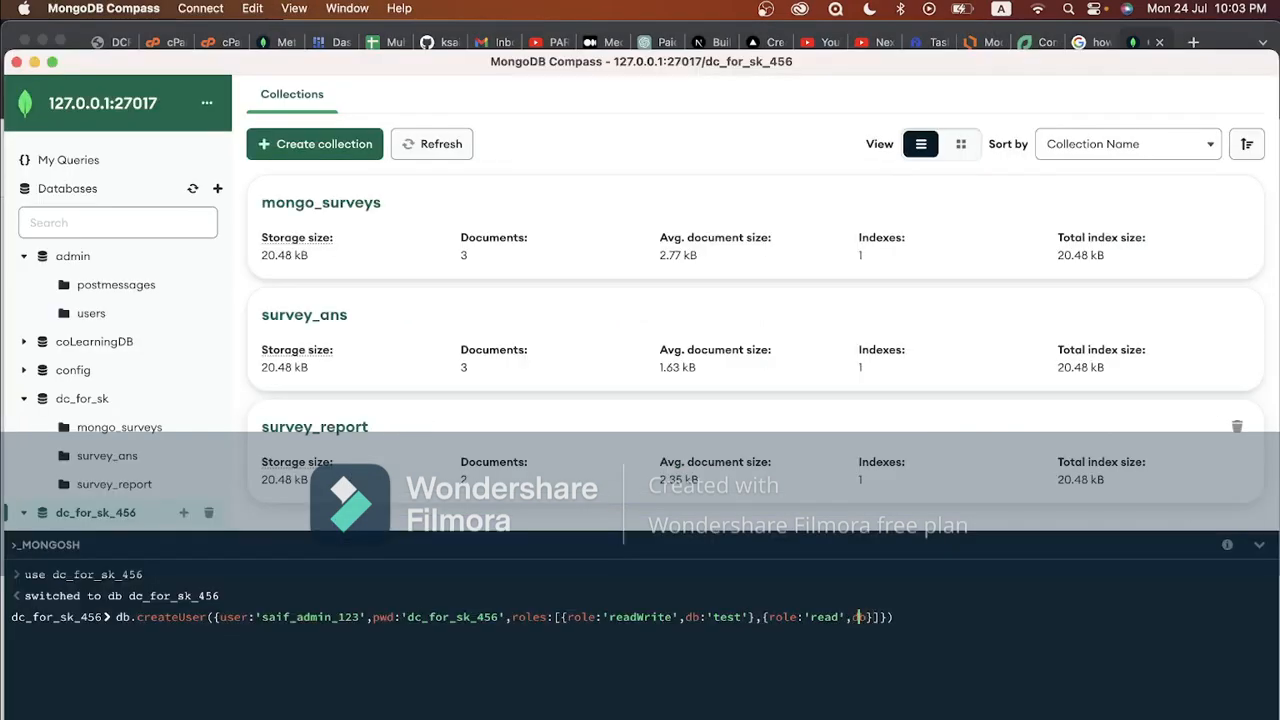
pyautogui.press('Left')
pyautogui.press('Left')
pyautogui.press('Left')
pyautogui.press('Left')
pyautogui.press('Left')
pyautogui.press('Left')
pyautogui.press('Left')
pyautogui.press('Left')
pyautogui.press('BackSpace')
pyautogui.press('BackSpace')
pyautogui.press('BackSpace')
pyautogui.press('BackSpace')
pyautogui.press('Right')
pyautogui.press('Right')
pyautogui.press('Right')
pyautogui.press('Right')
pyautogui.hotkey('shift', 'Right')
pyautogui.hotkey('shift', 'Right')
pyautogui.hotkey('shift', 'Right')
pyautogui.hotkey('shift', 'Right')
pyautogui.hotkey('shift', 'Right')
pyautogui.hotkey('shift', 'Right')
pyautogui.hotkey('shift', 'Right')
pyautogui.hotkey('shift', 'Right')
pyautogui.hotkey('shift', 'Right')
pyautogui.hotkey('shift', 'Right')
pyautogui.hotkey('shift', 'Right')
pyautogui.hotkey('shift', 'Right')
pyautogui.hotkey('shift', 'Right')
pyautogui.hotkey('shift', 'Right')
pyautogui.hotkey('shift', 'Right')
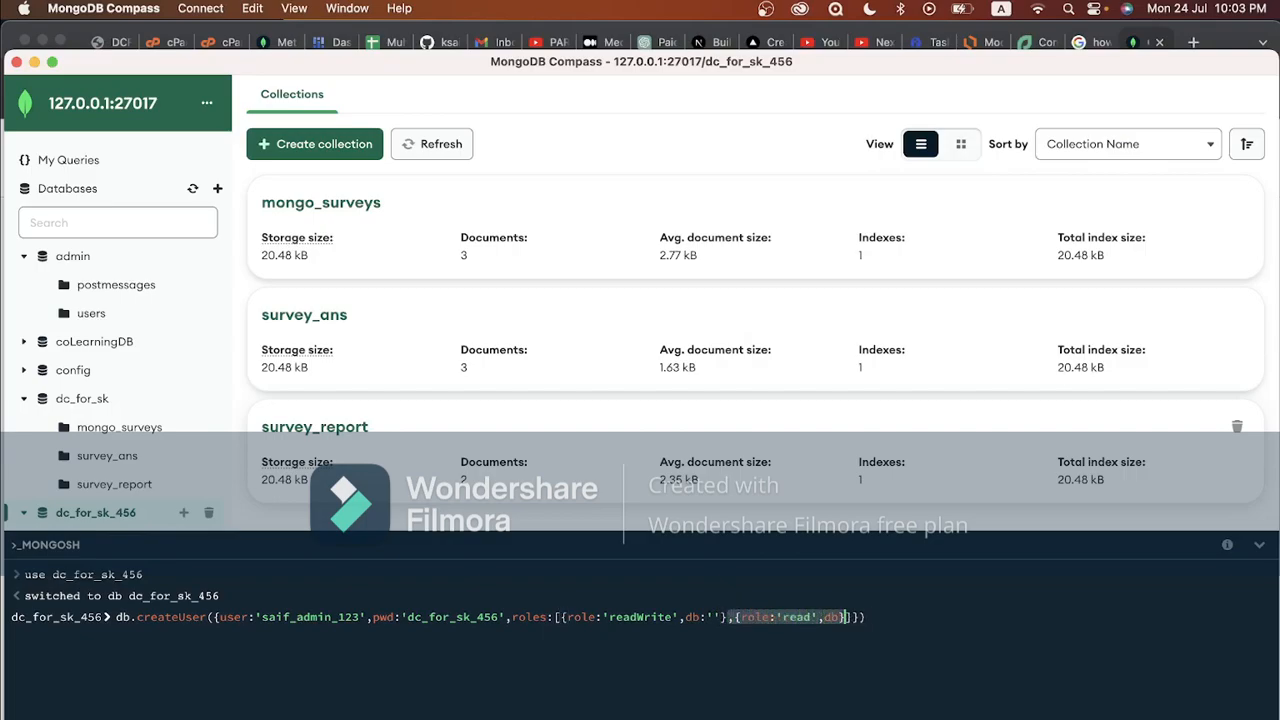
pyautogui.press('BackSpace')
pyautogui.press('Left')
pyautogui.press('Left')
pyautogui.write('dc_for_sk_456')
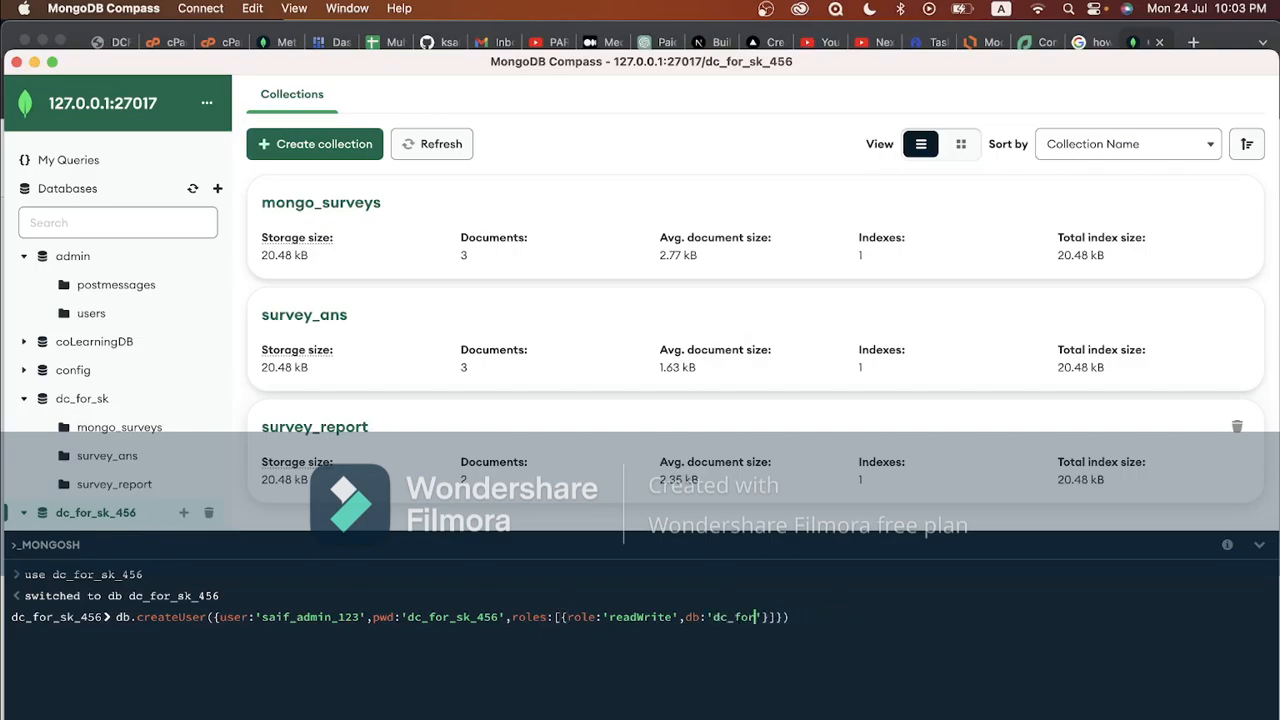
pyautogui.press('Right')
pyautogui.press('Right')
pyautogui.press('Right')
pyautogui.press('Right')
pyautogui.press('Return')
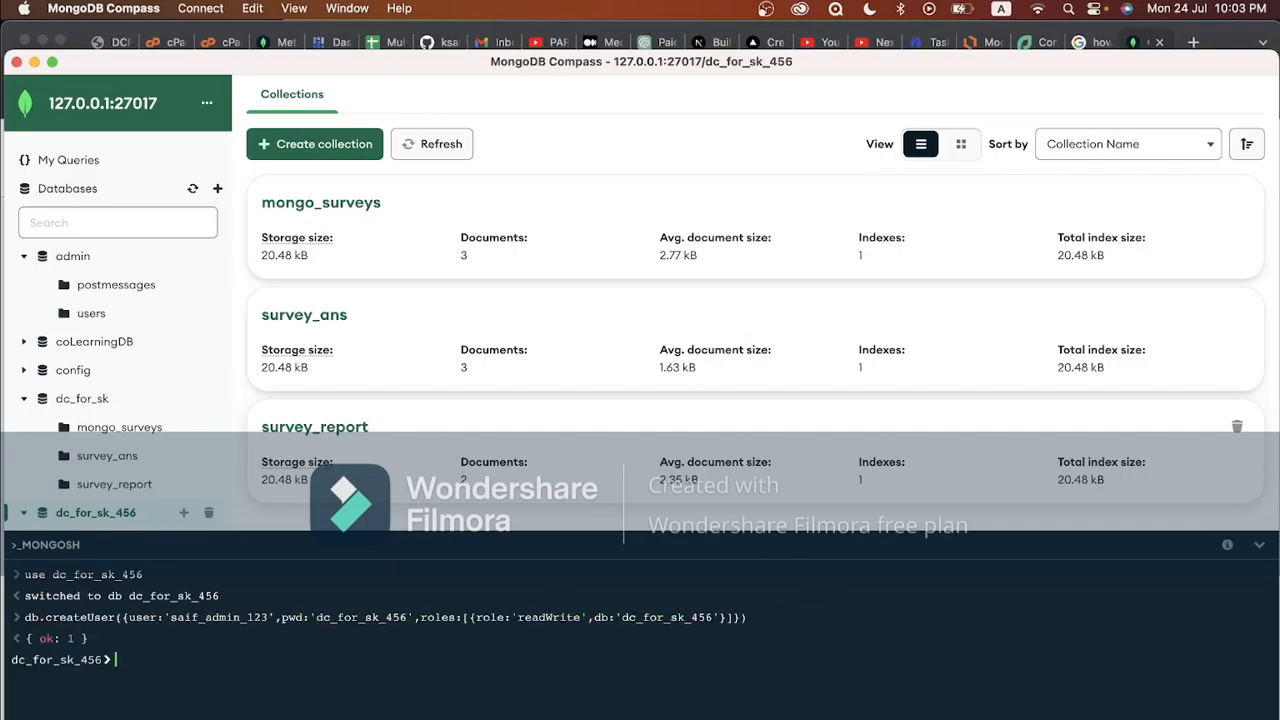
pyautogui.moveTo(88, 638); pyautogui.dragTo(32, 640)
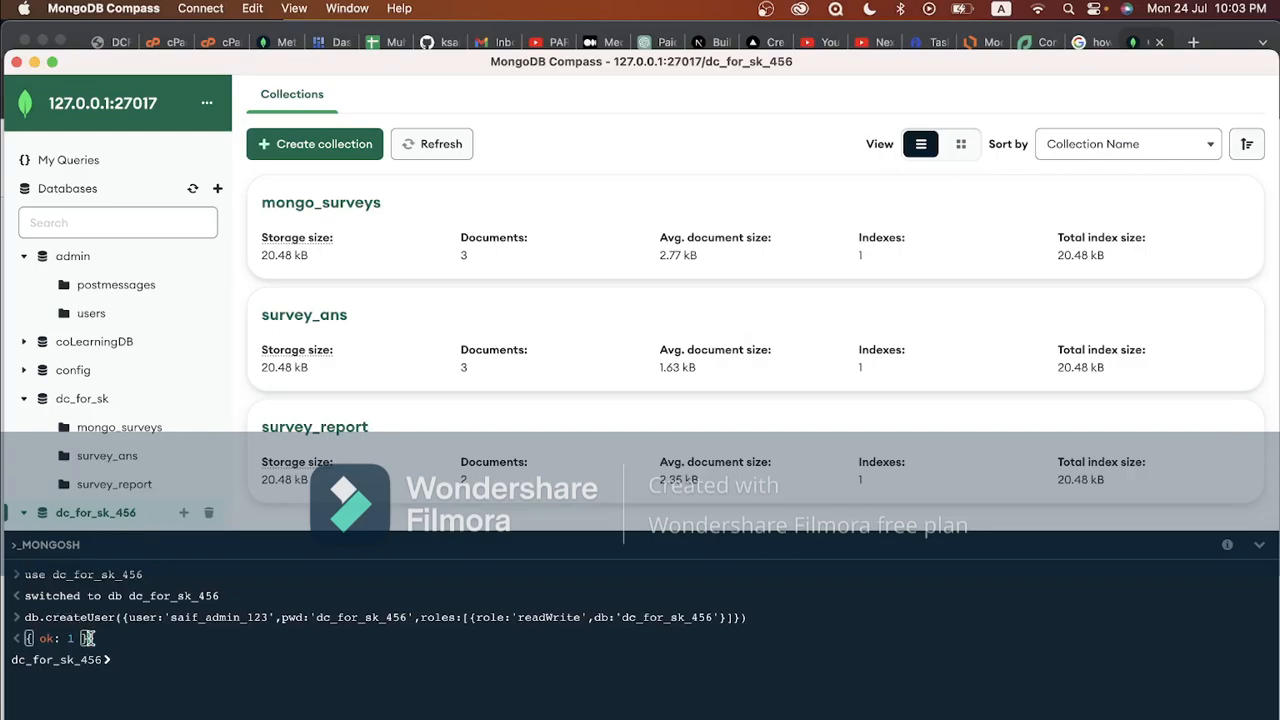